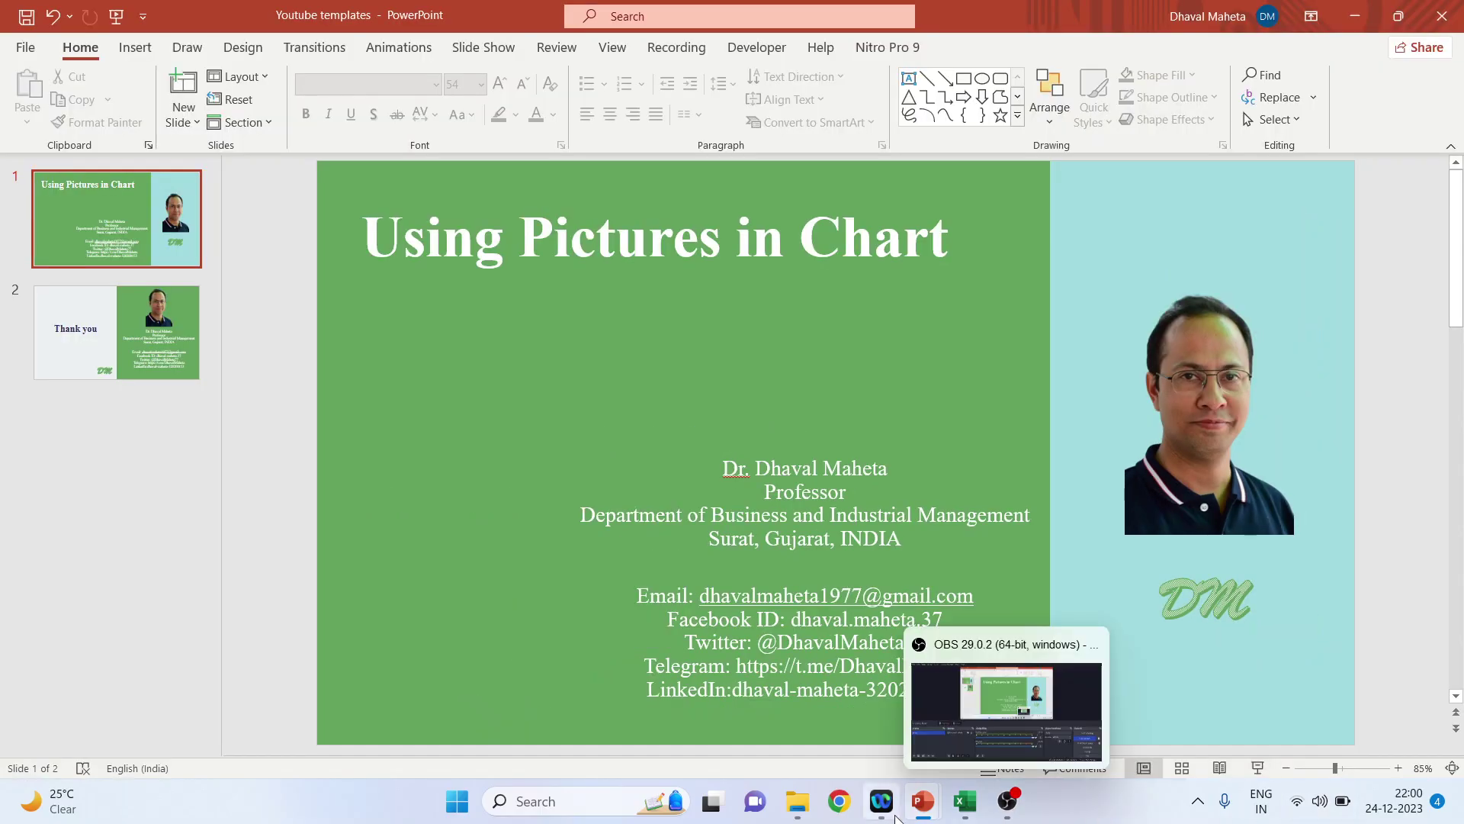
- Select the Coke, Fanta and Sprite names and quantities (A2:B4) without headers
left_click(961, 805)
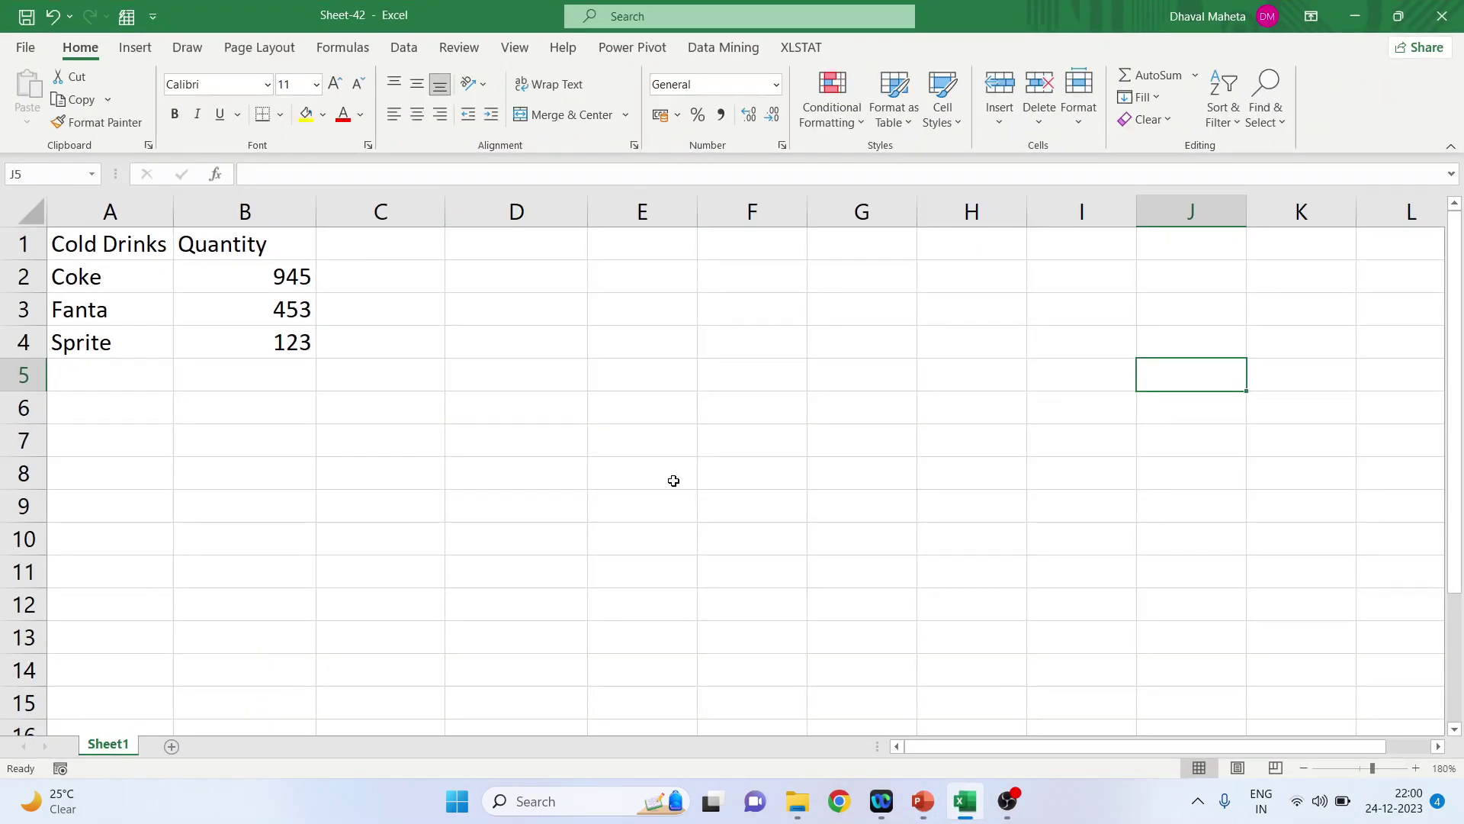
left_click(672, 479)
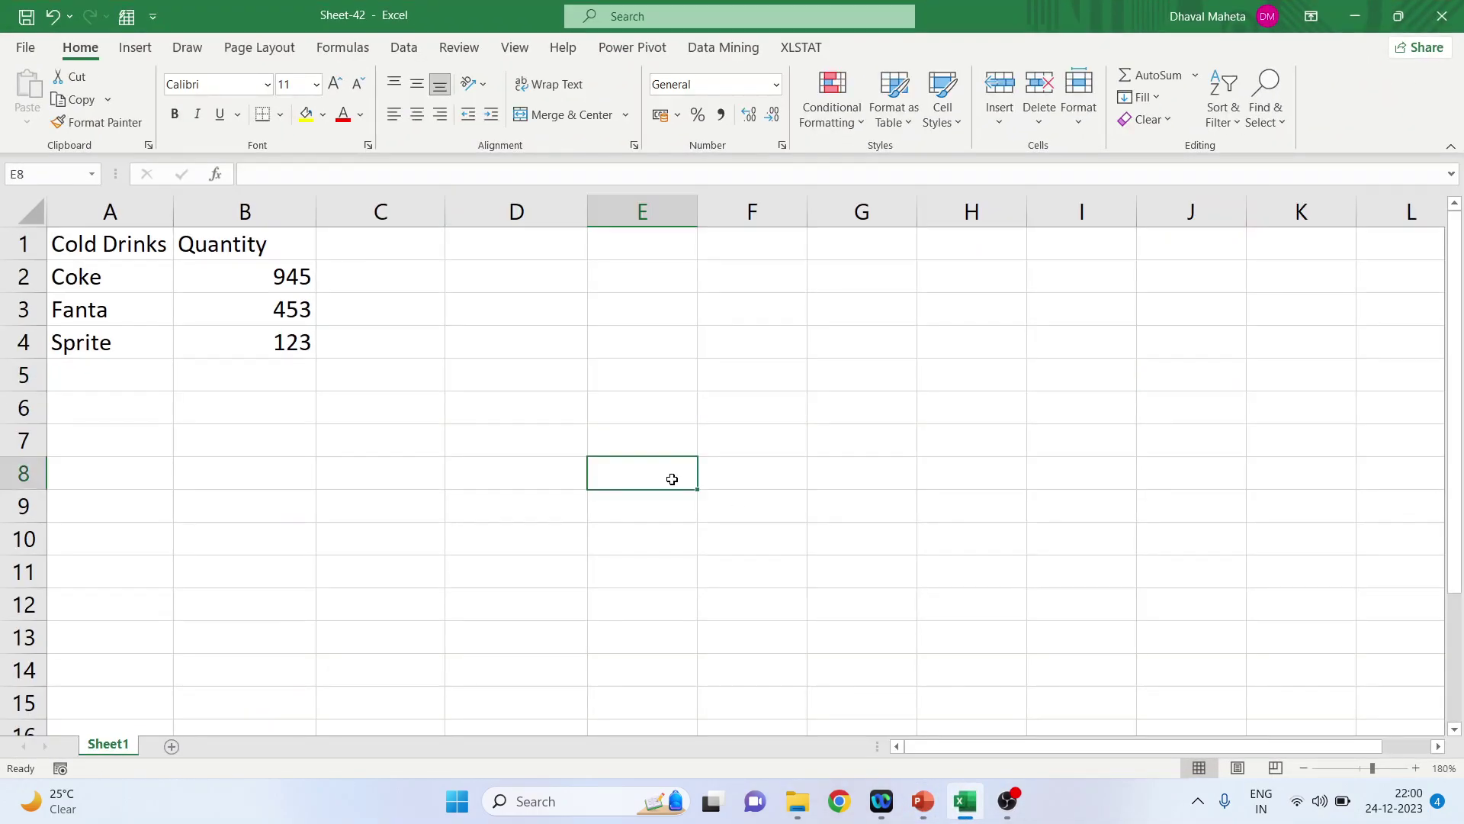
left_click(103, 214)
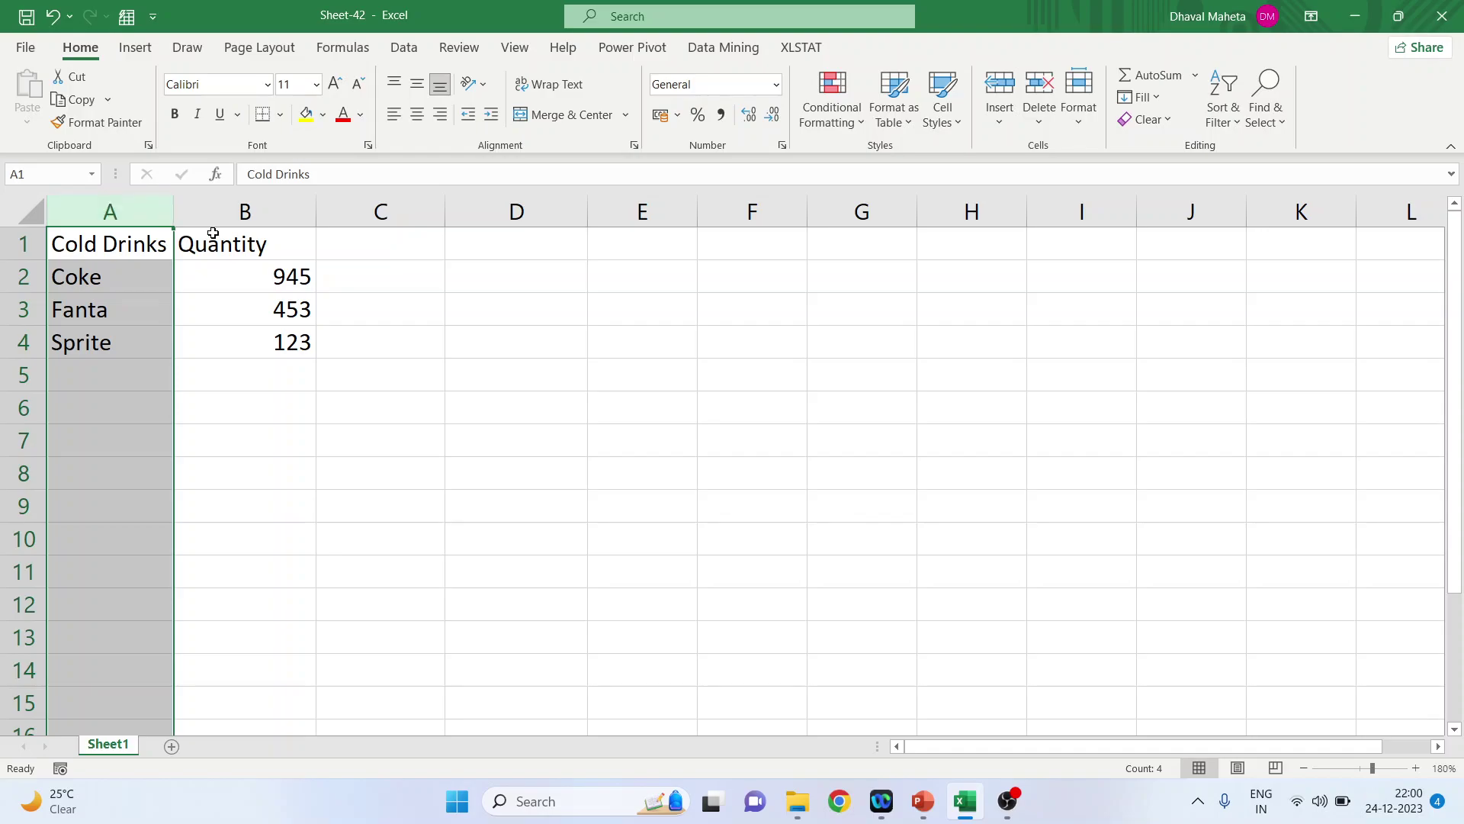
left_click(264, 206)
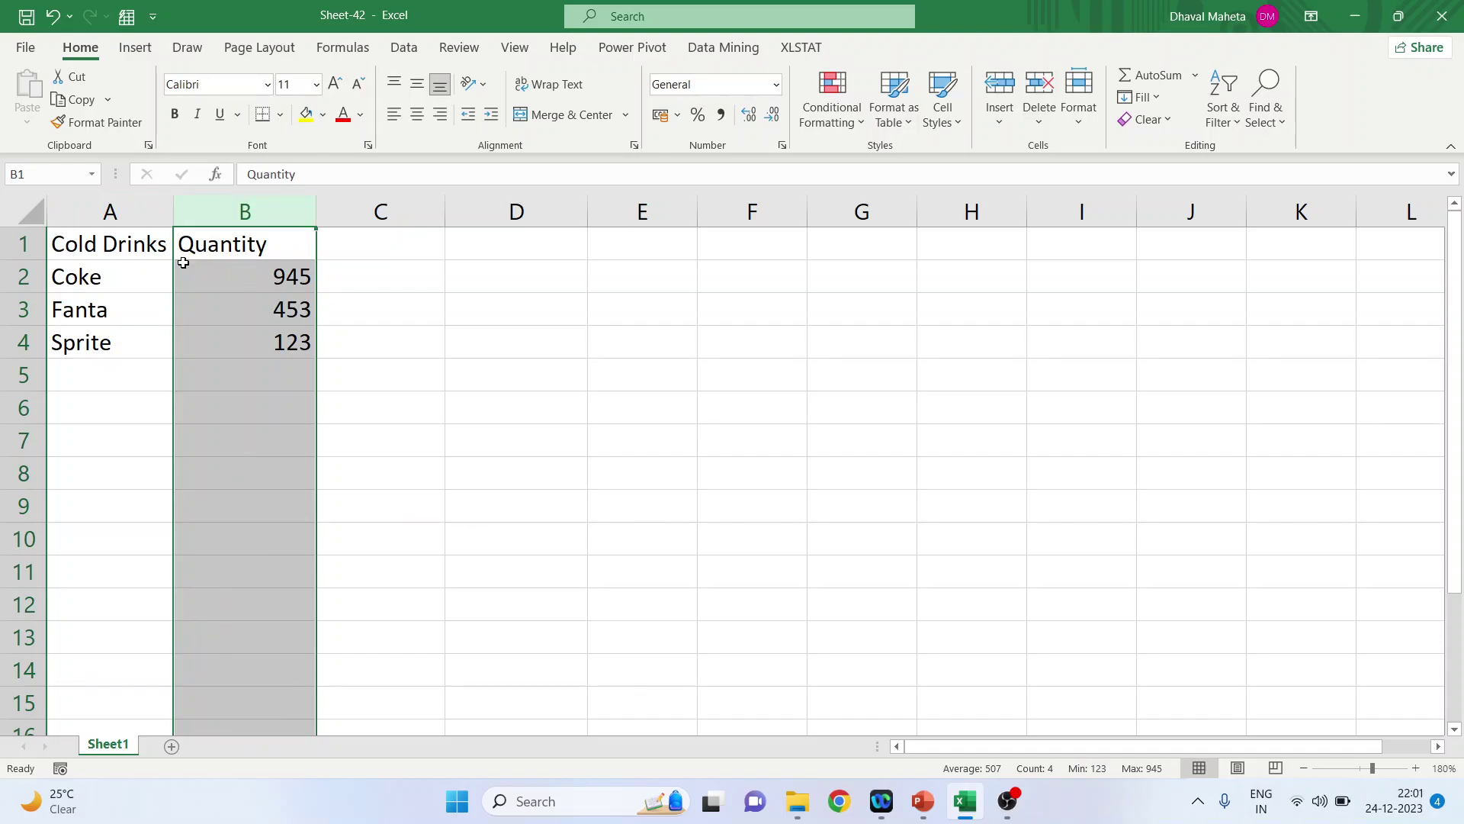
mouse_move(122, 241)
left_mouse_down()
mouse_move(243, 318)
mouse_move(245, 336)
left_mouse_up()
left_click(145, 269)
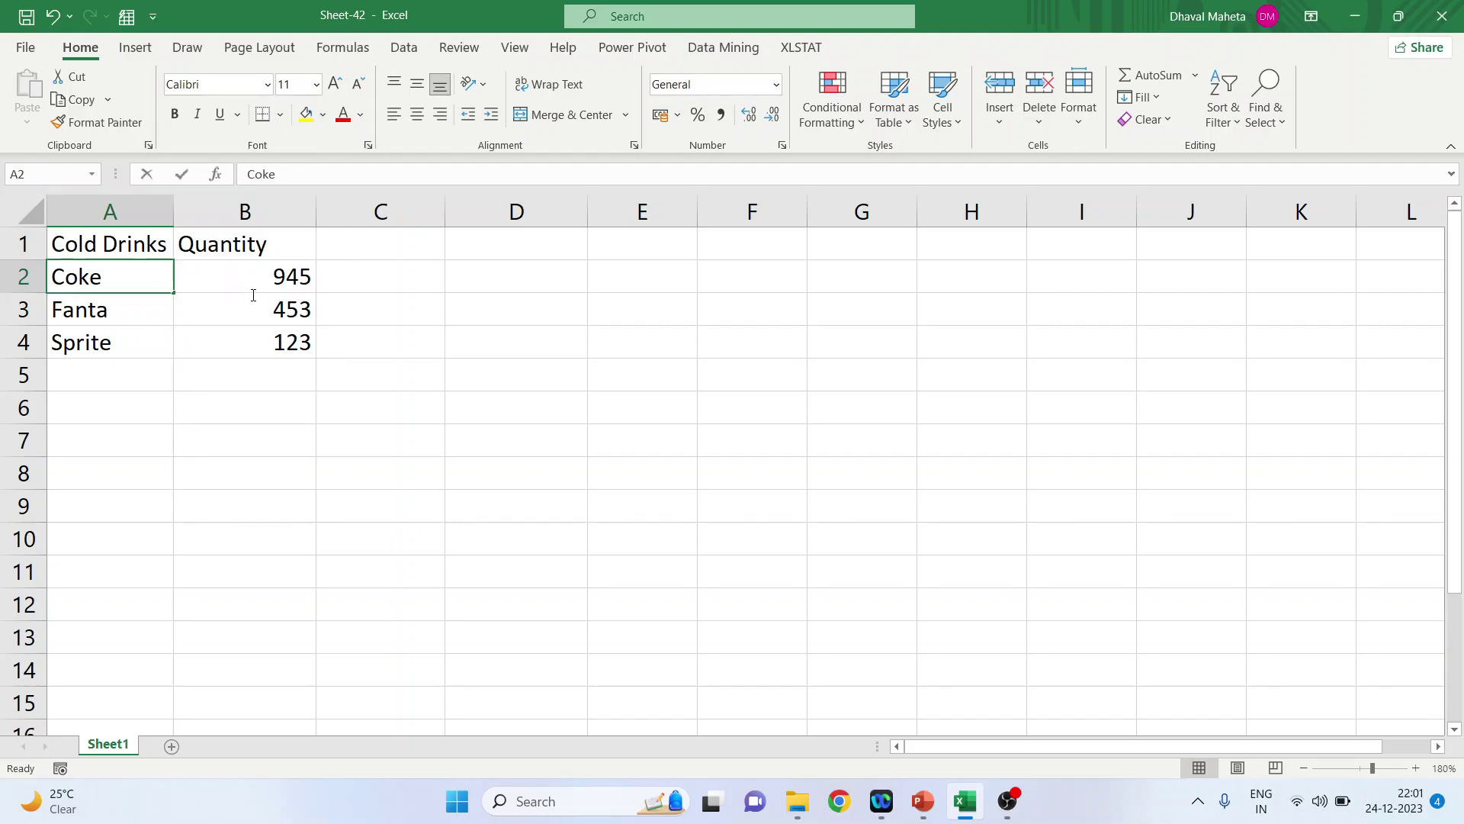
left_click(228, 299)
left_click(149, 278)
left_click_drag(178, 276, 228, 336)
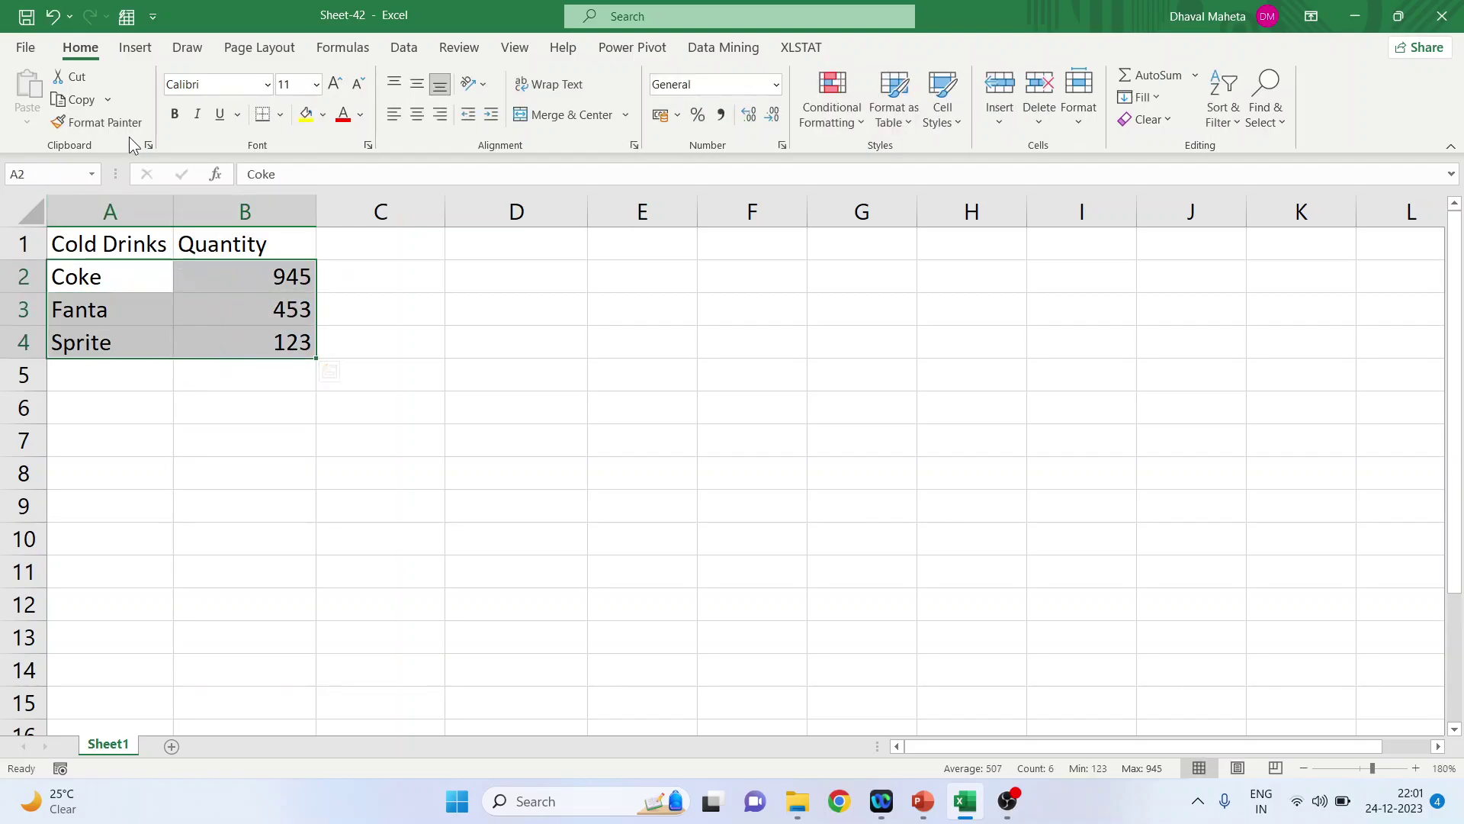
- Insert a 2-D clustered column chart of the Coke, Fanta and Sprite quantities
left_click(137, 49)
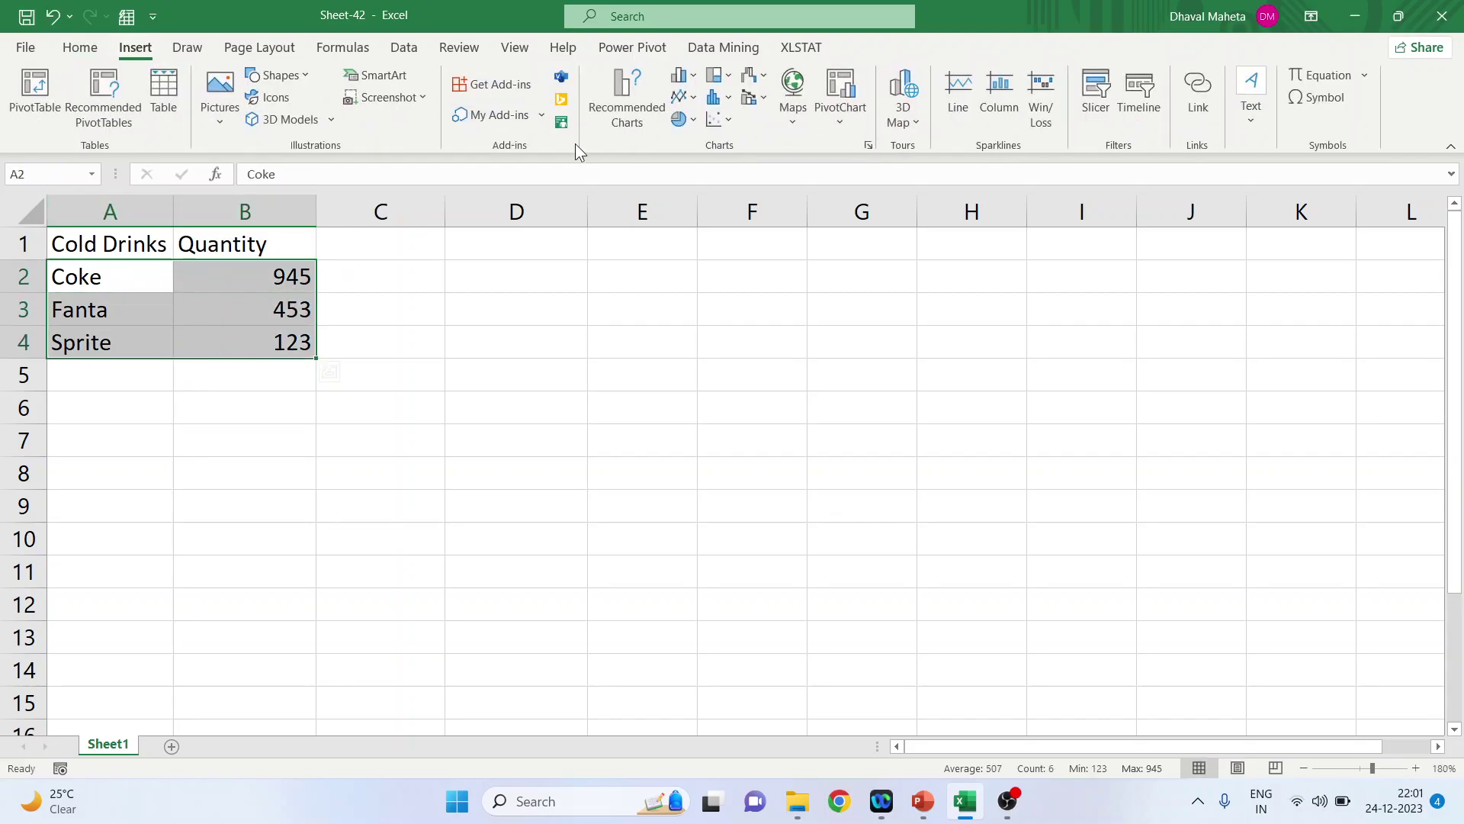
left_click(687, 76)
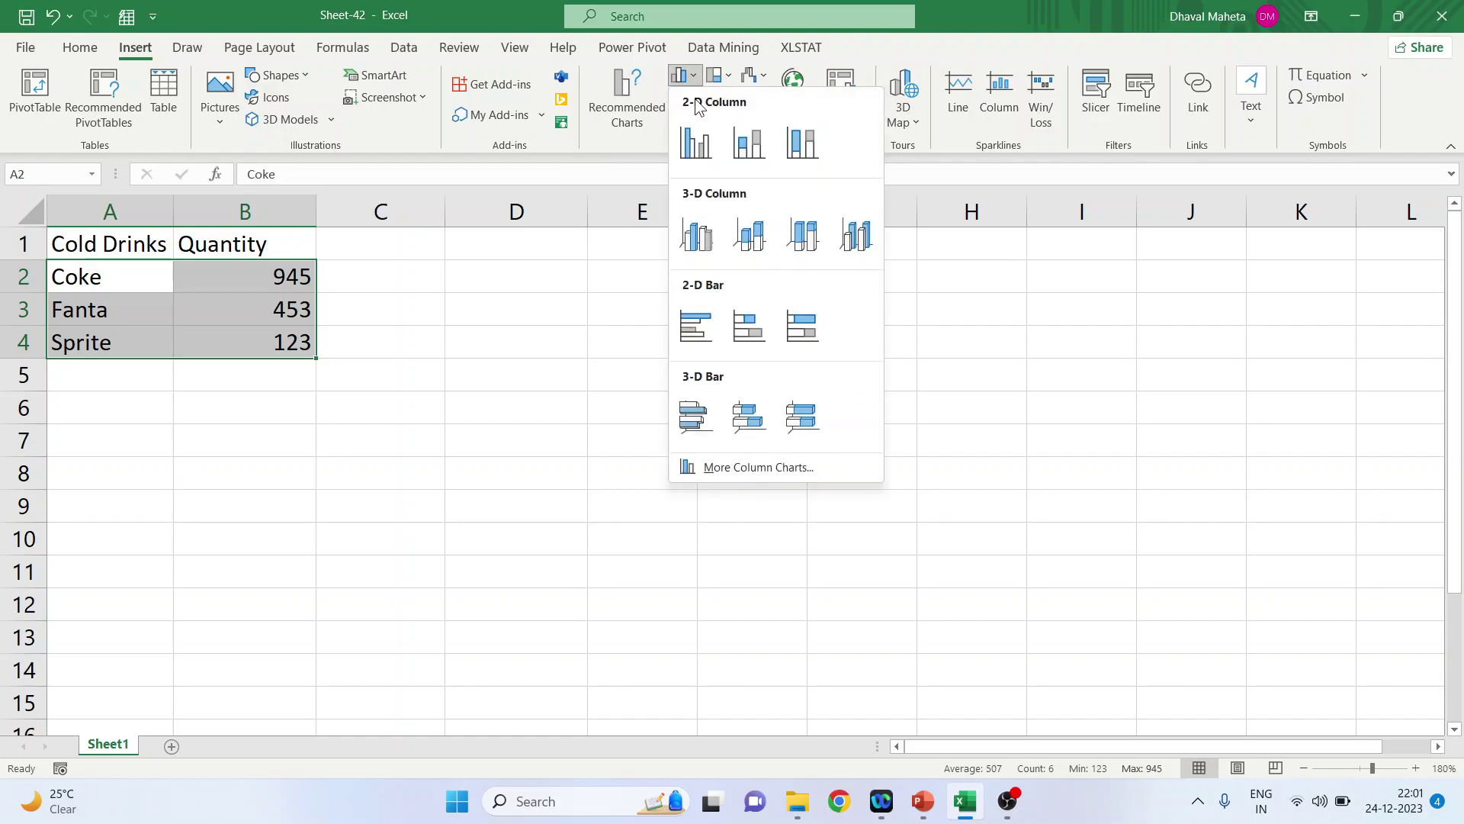
left_click(696, 142)
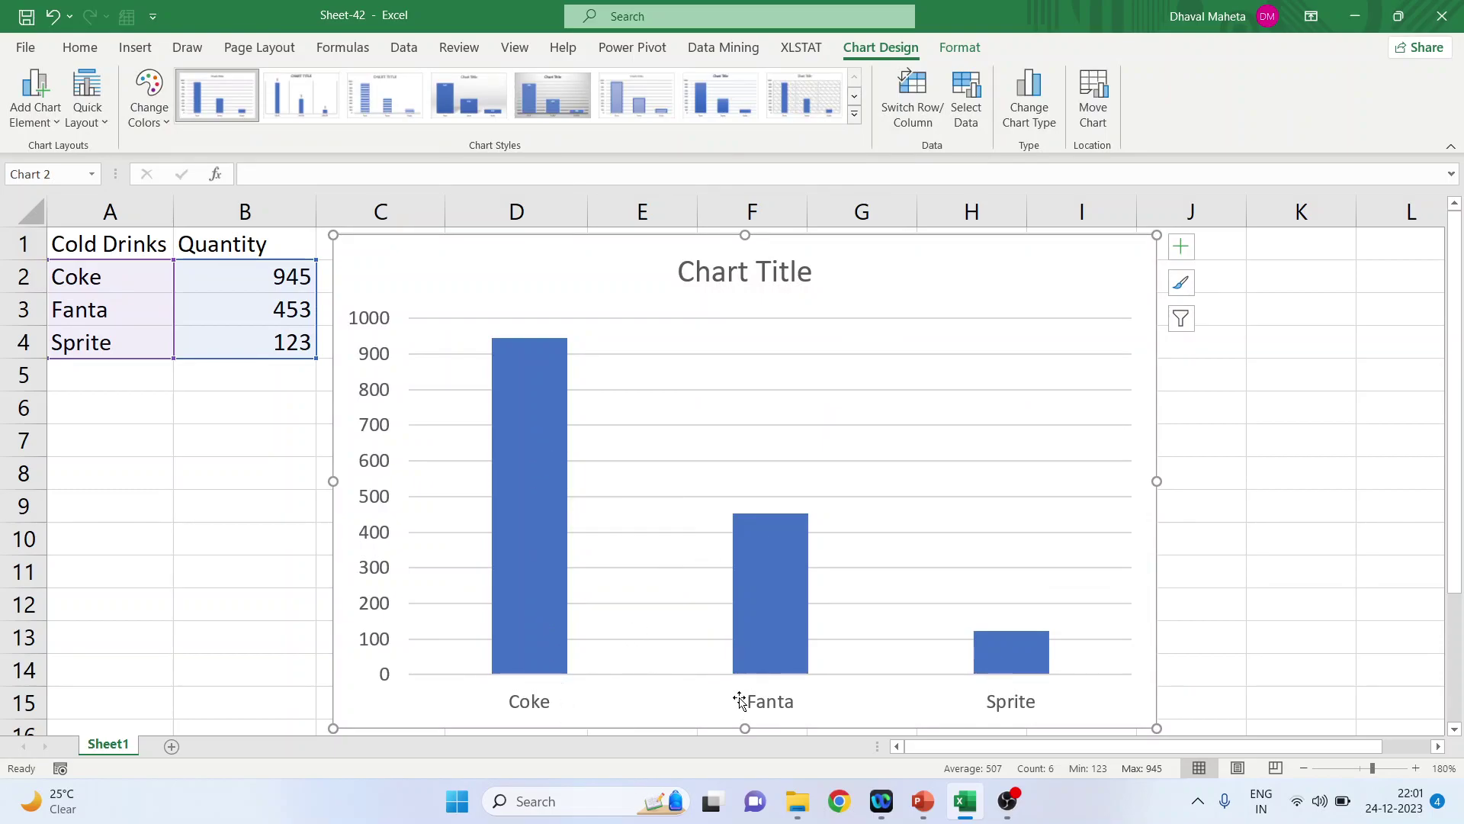
mouse_move(1010, 653)
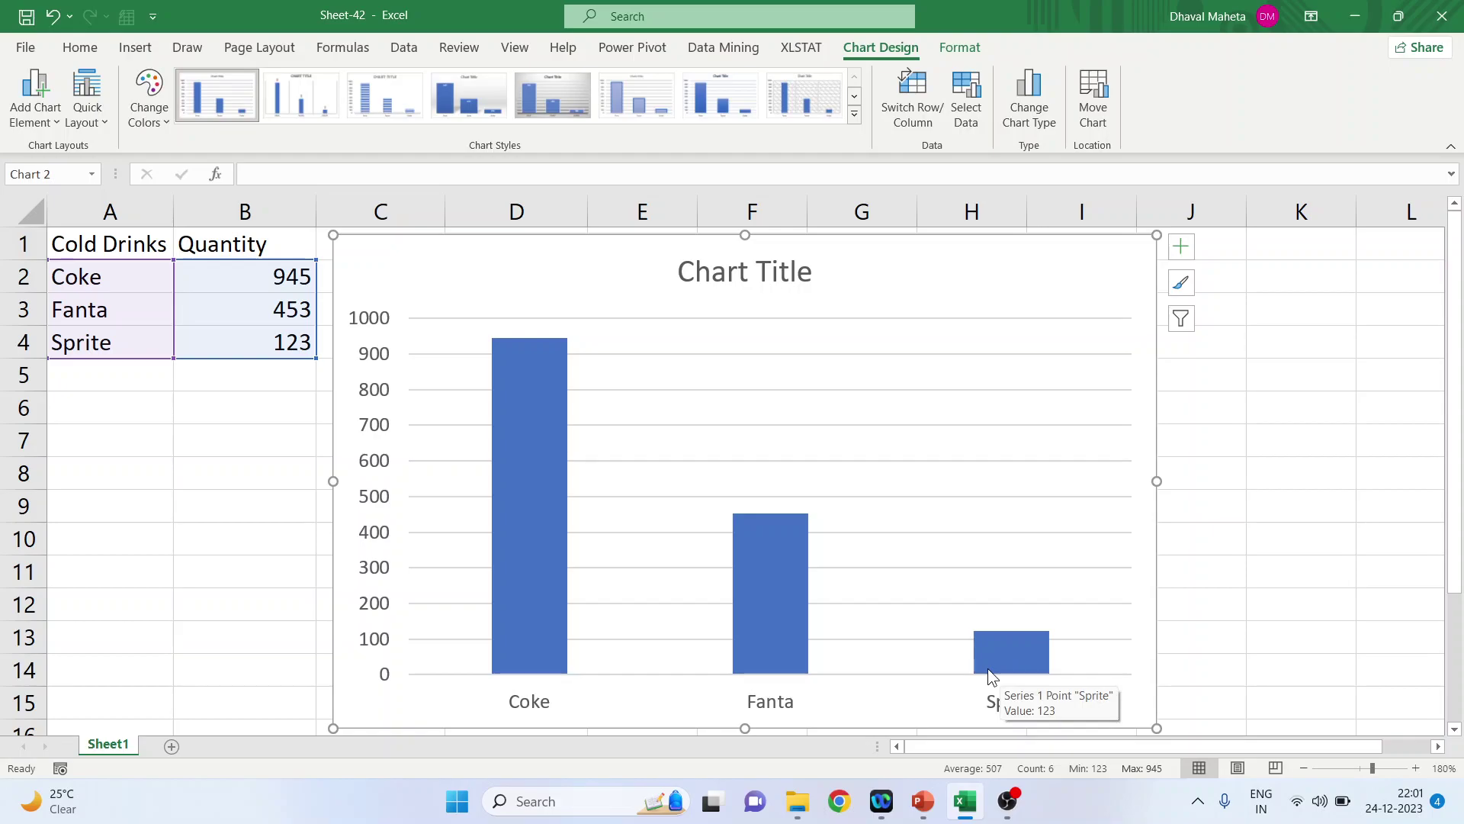
left_click(844, 804)
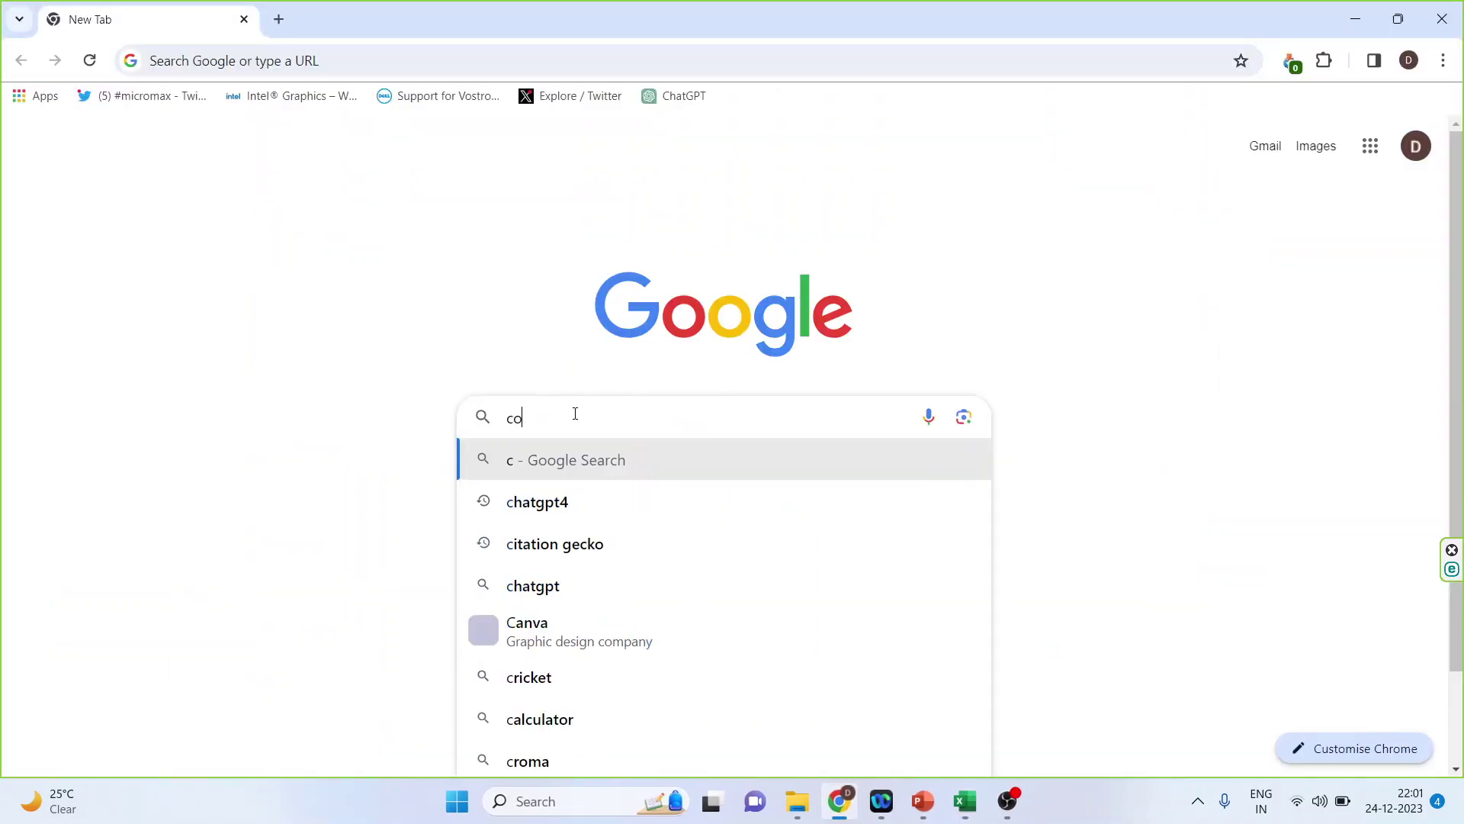
- Search Google Images for 'coke bottle' and preview the 2.25 L Coca-Cola bottle
type("ke bot")
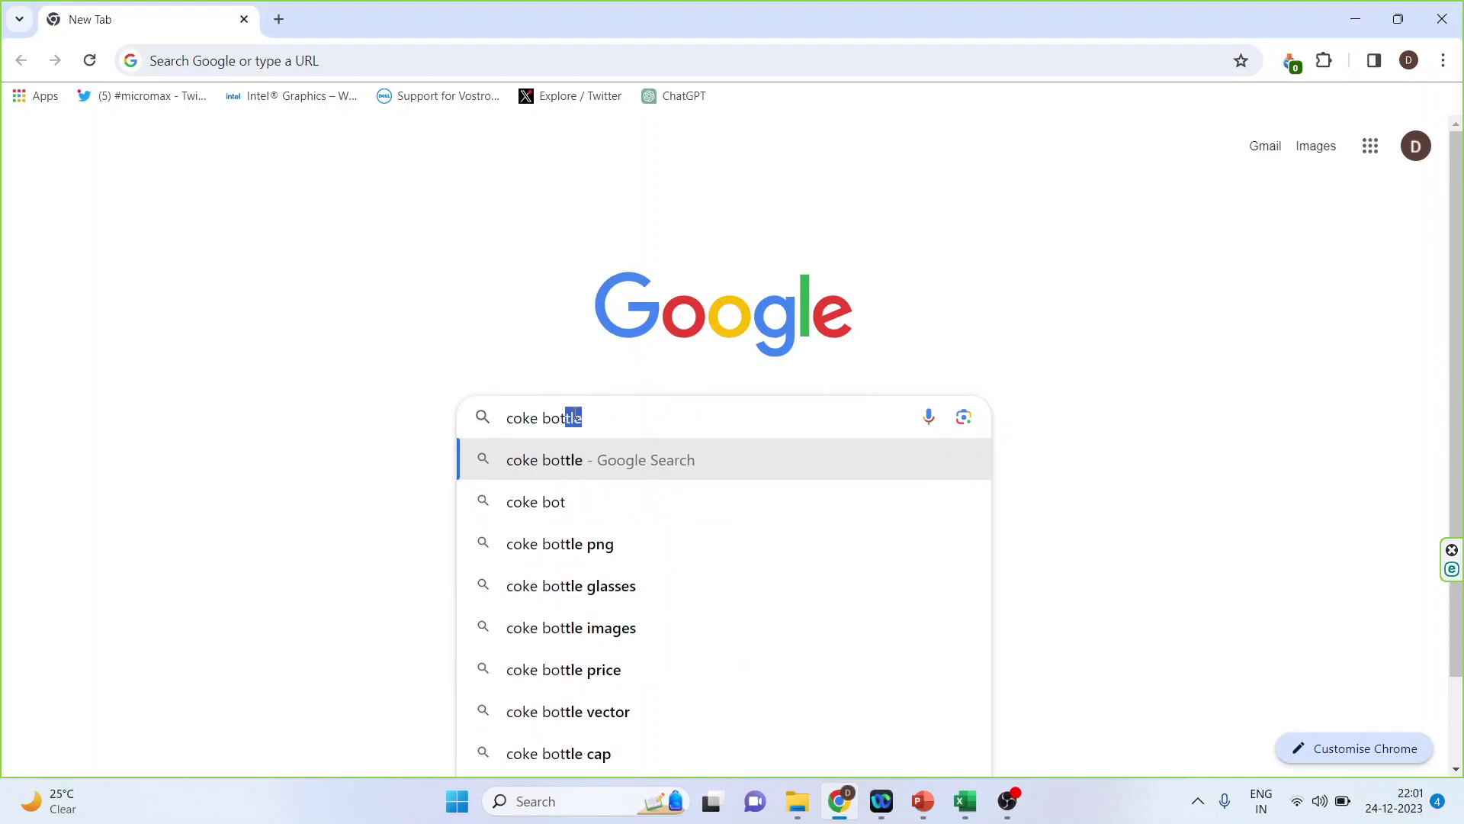
type("tle")
key("Return")
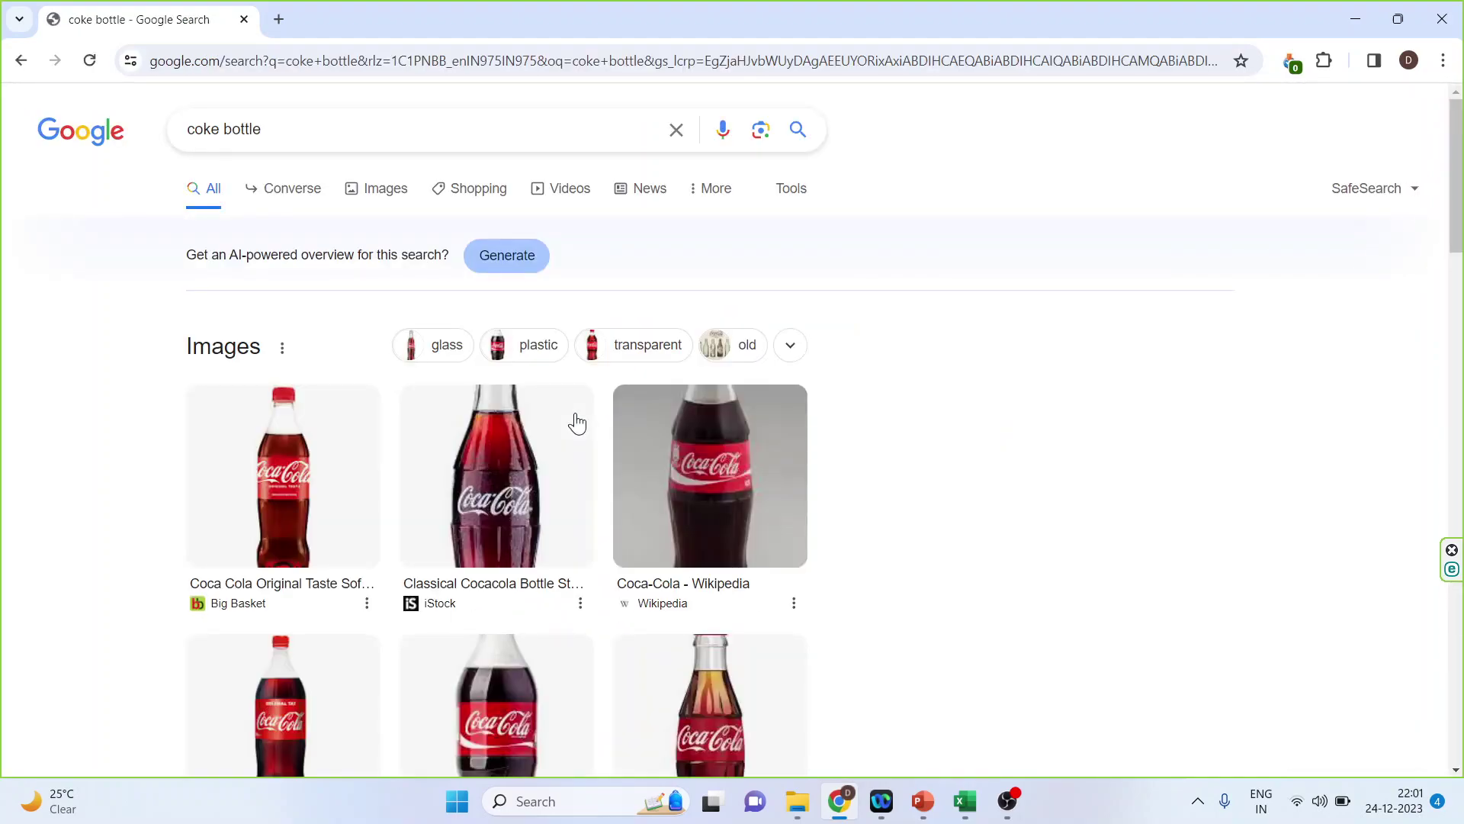
left_click(382, 198)
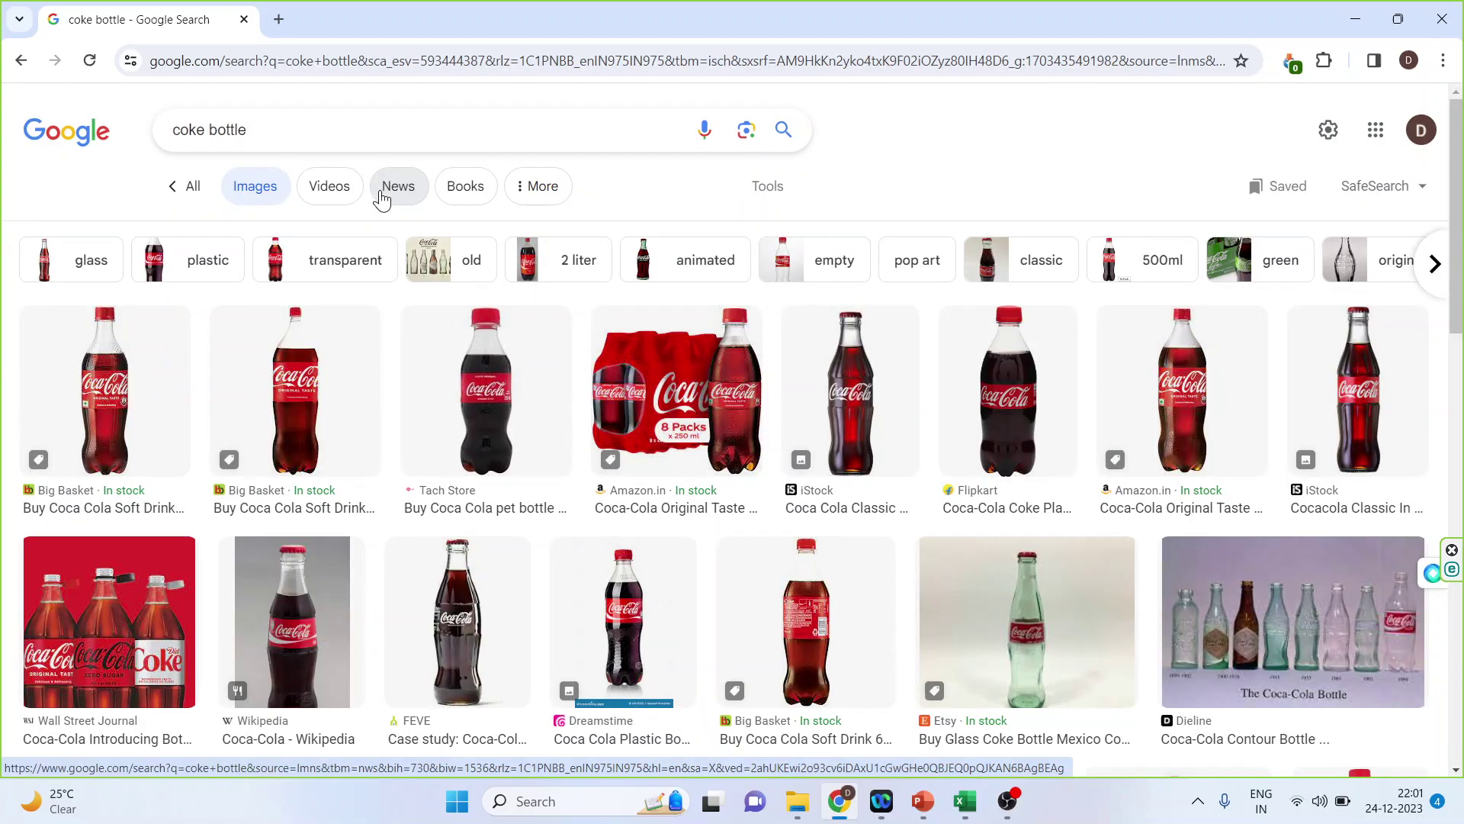
left_click(295, 363)
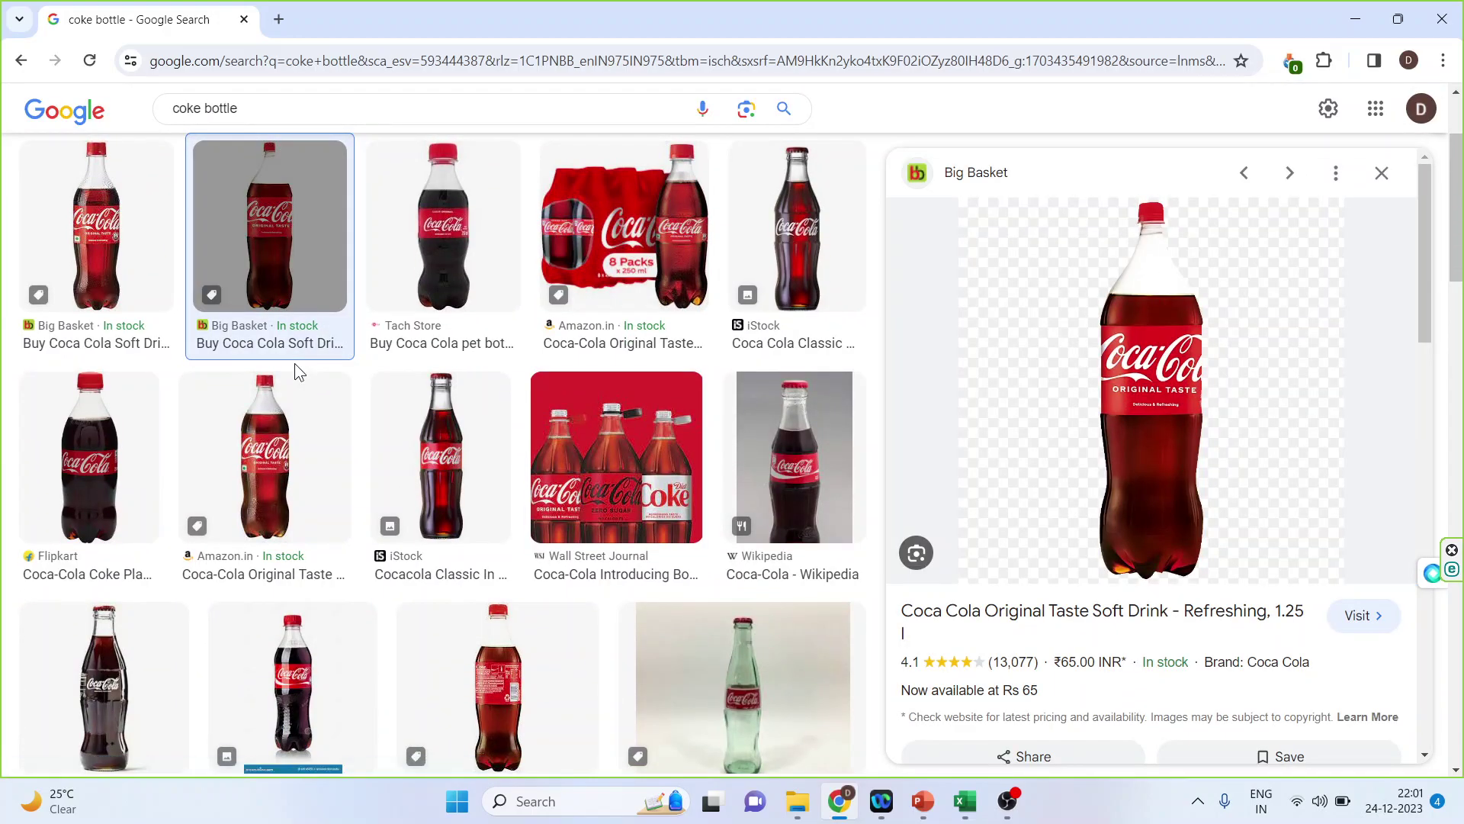
left_click(98, 254)
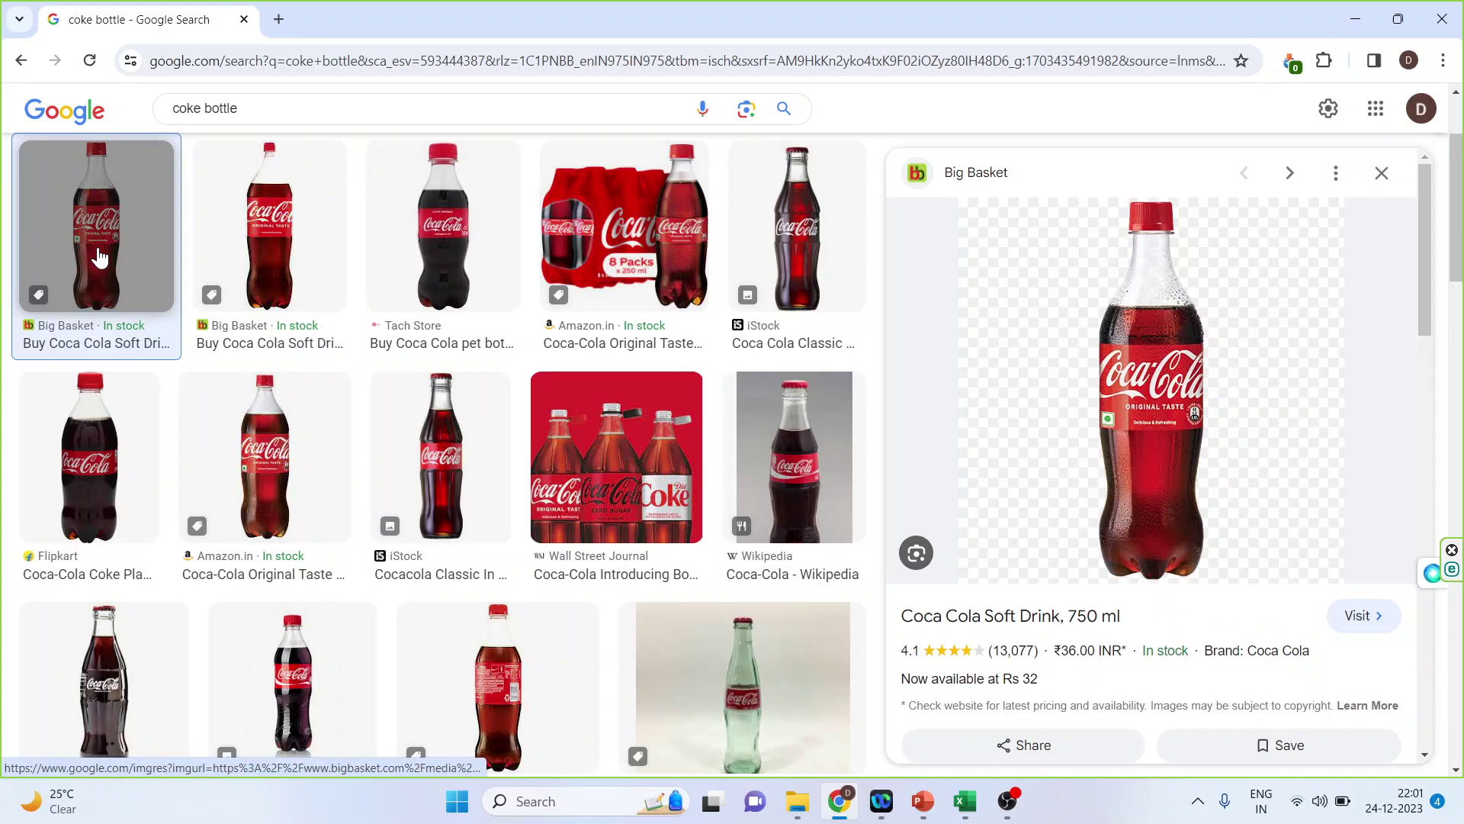
left_click(258, 439)
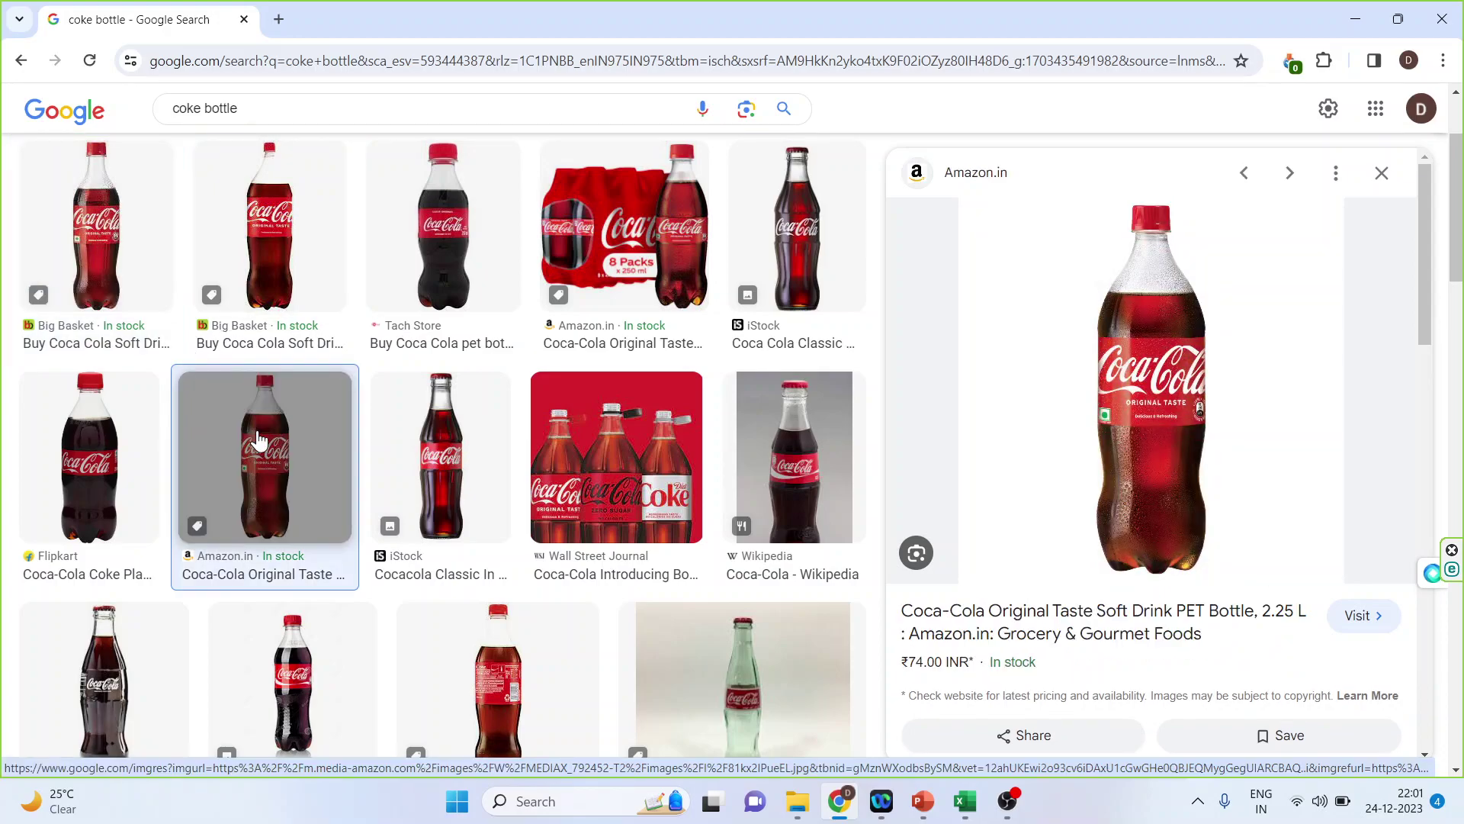
- Snip the Coca-Cola bottle picture to the clipboard and return to the Excel chart
key("super+shift+s")
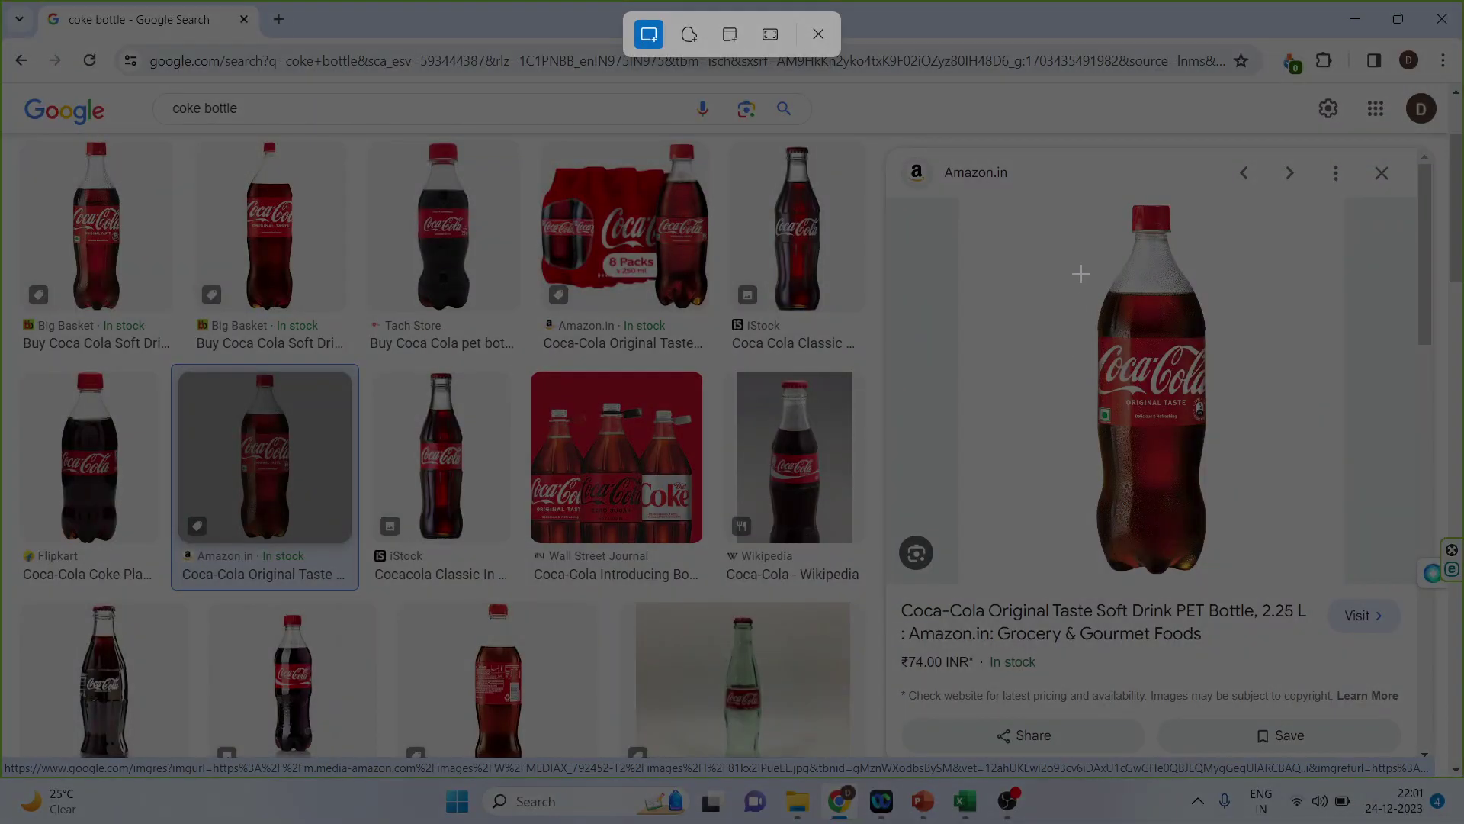
left_click_drag(1085, 193, 1217, 576)
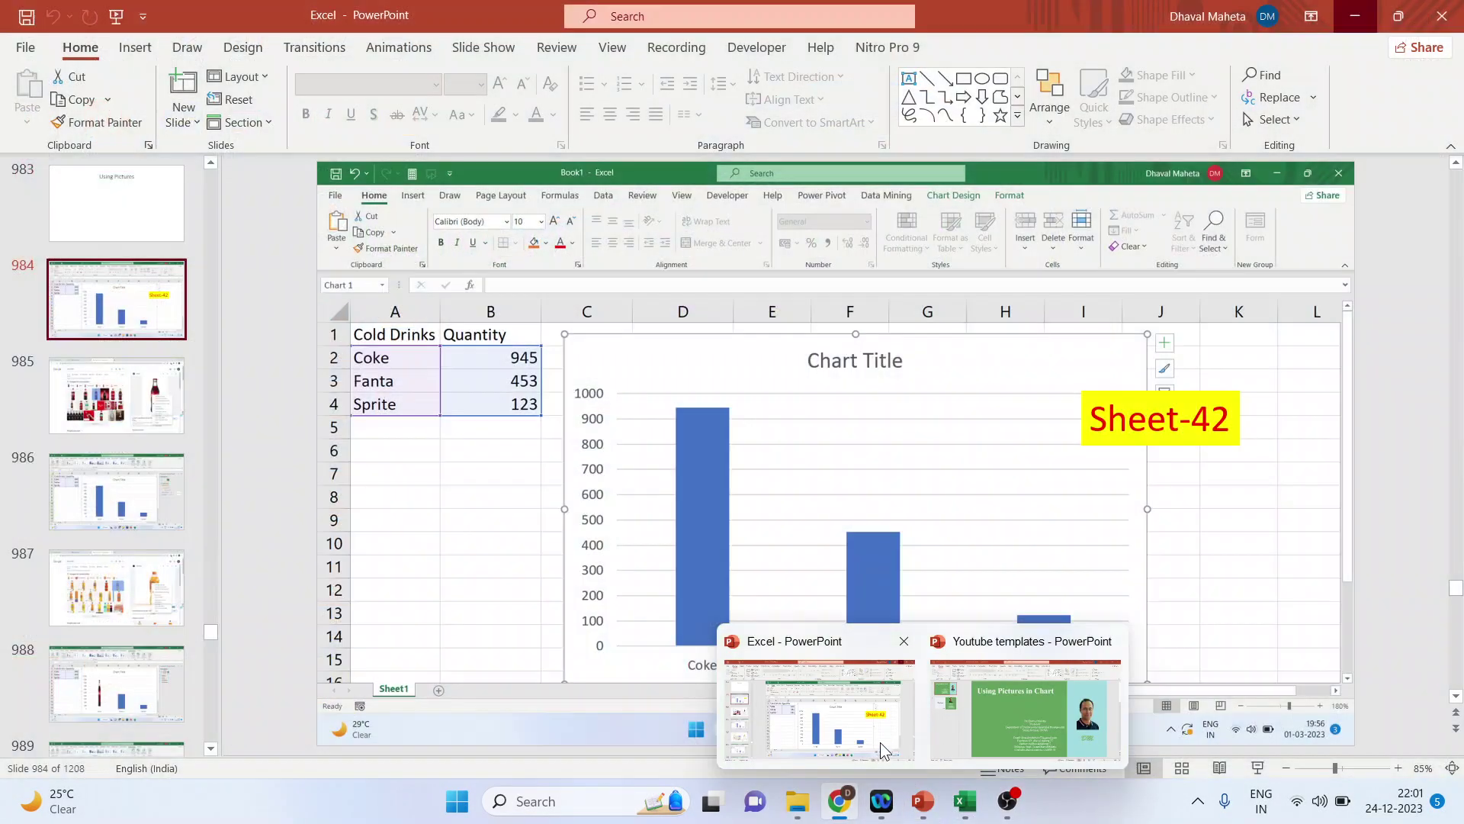
left_click(891, 736)
mouse_move(964, 802)
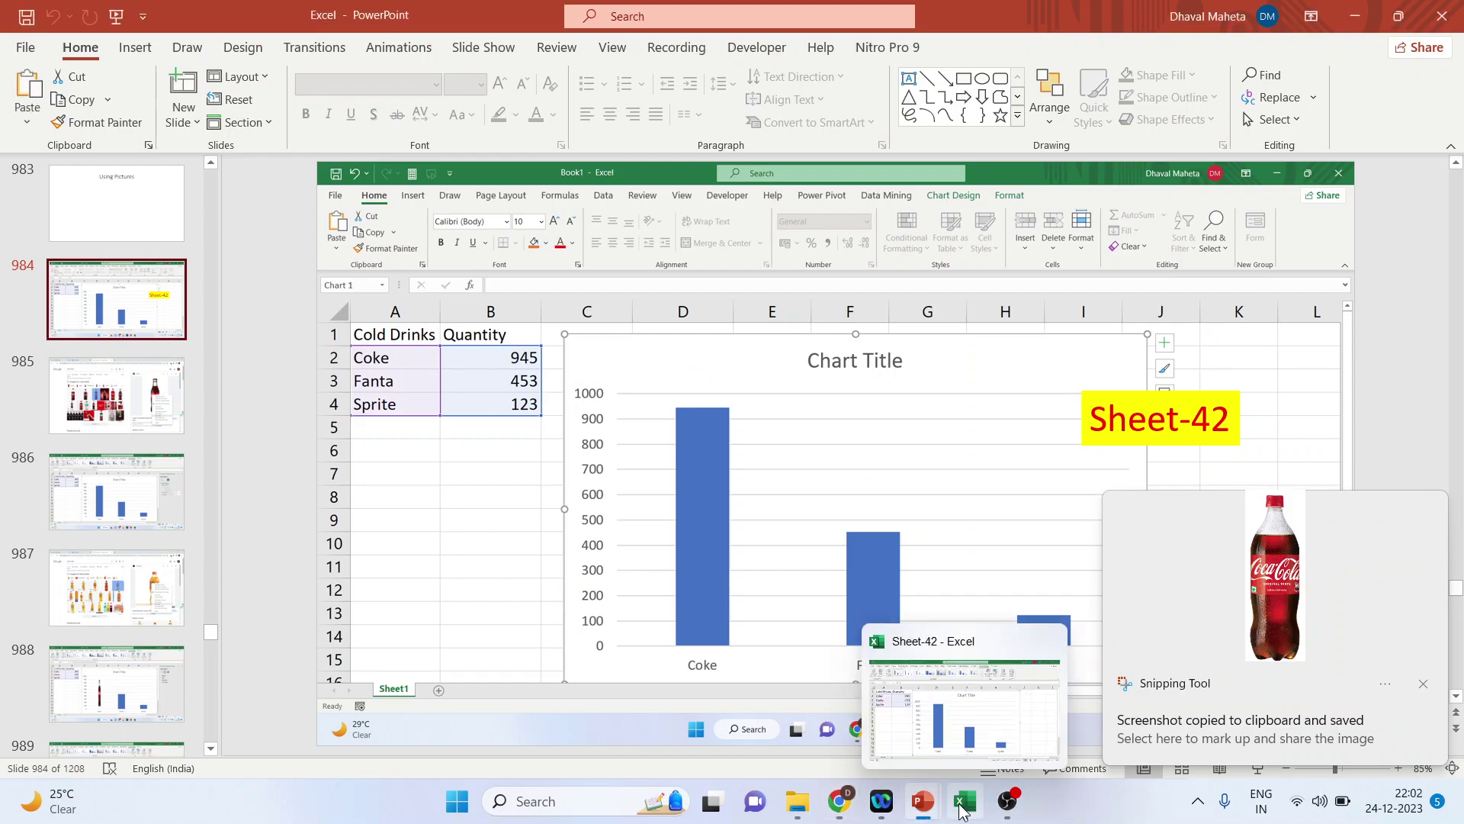
left_click(1005, 722)
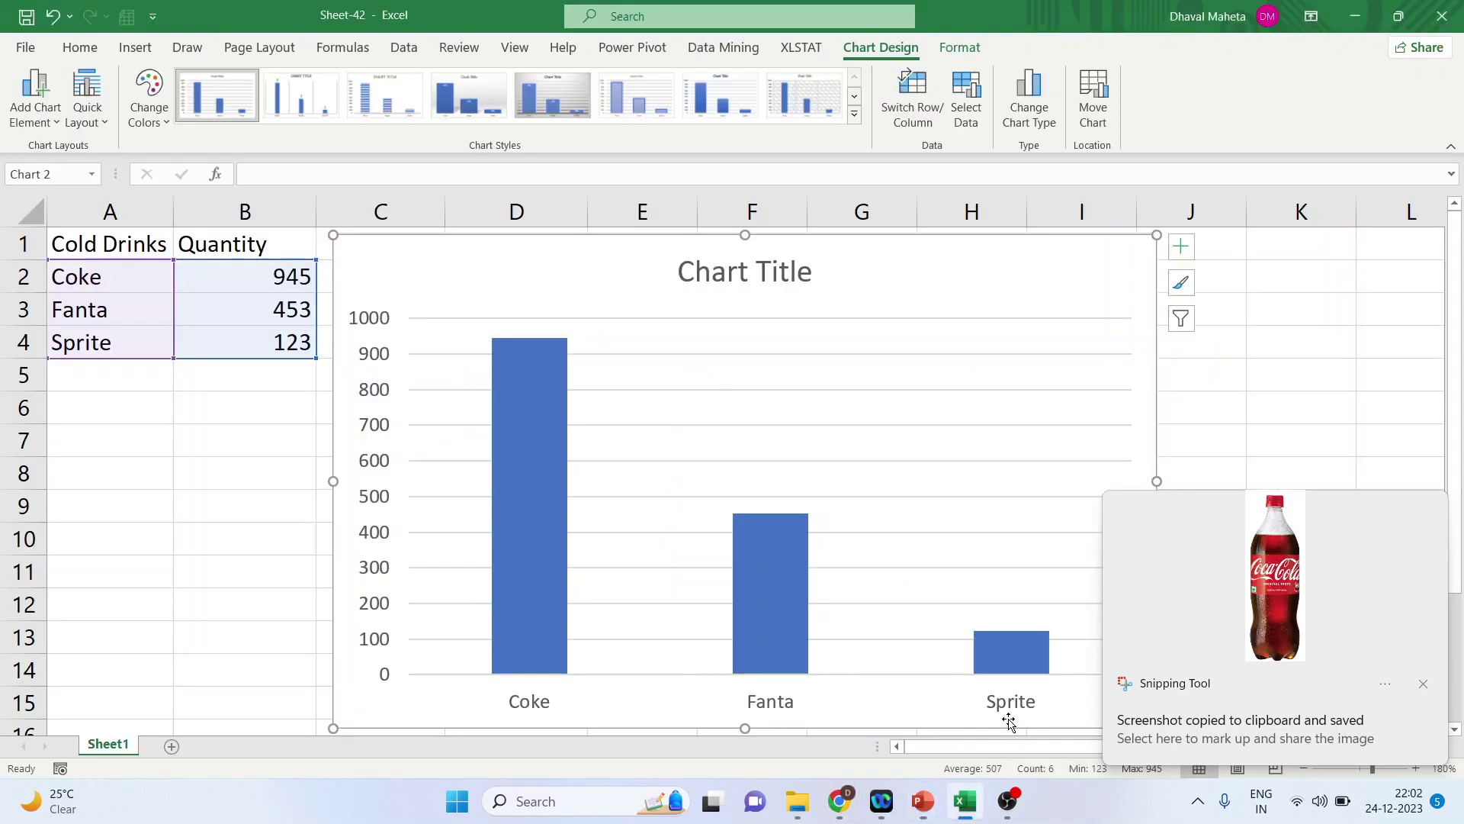
- Paste the bottle into the whole bar series, undo it, and reselect the bars
left_click(536, 449)
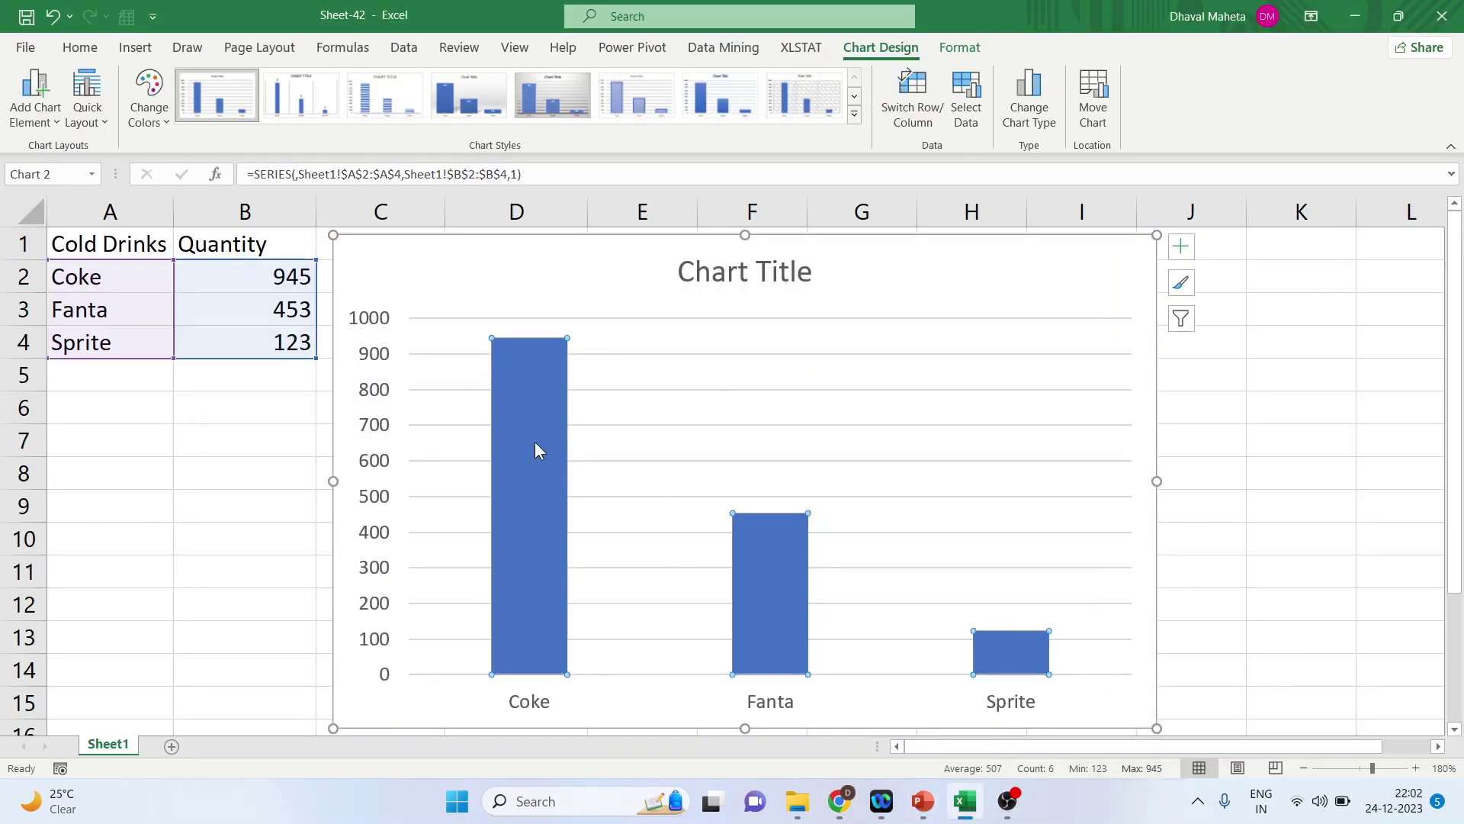
key("ctrl+v")
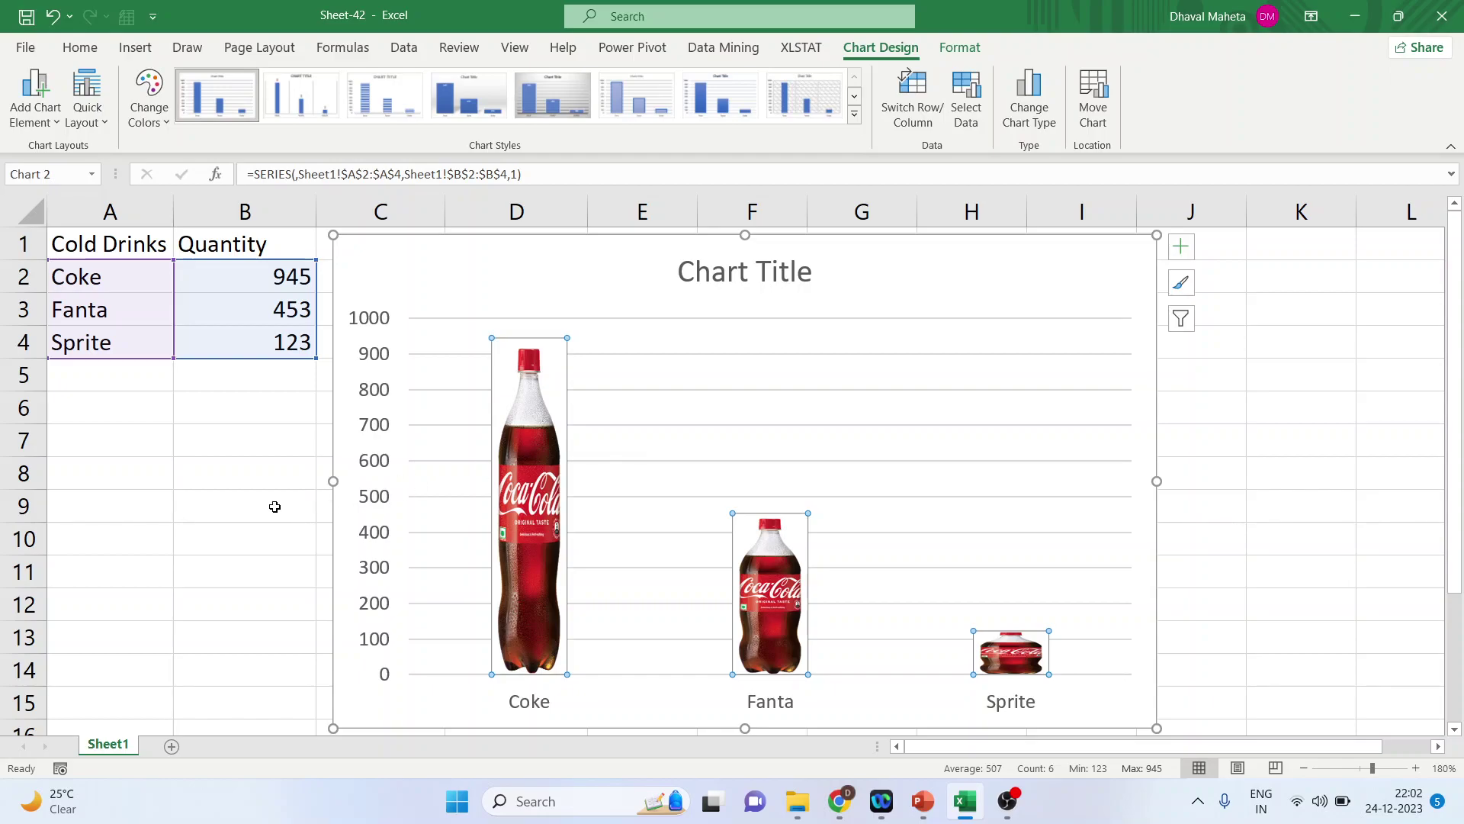
key("ctrl+z")
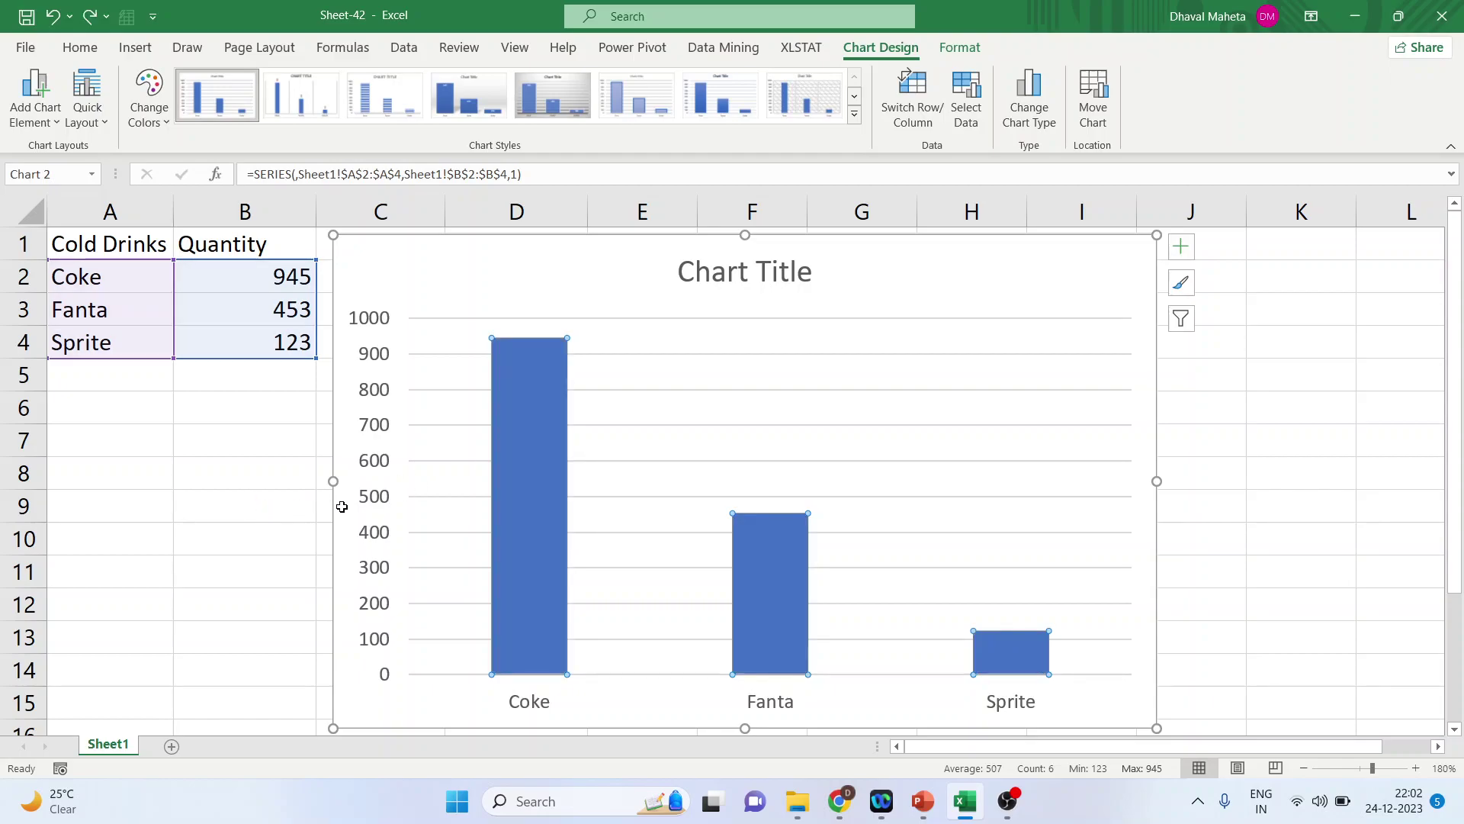
left_click(1318, 528)
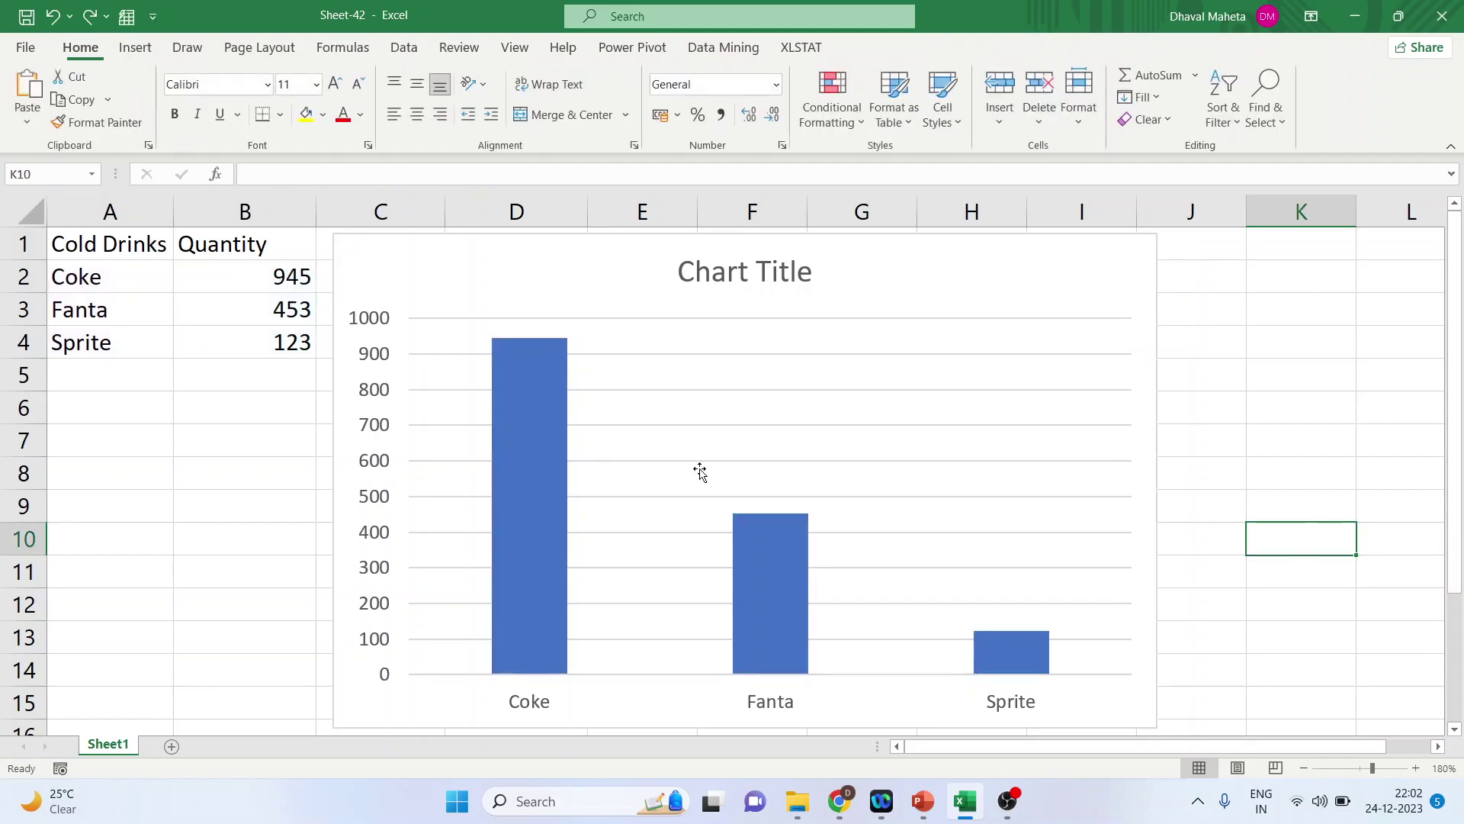
left_click(536, 435)
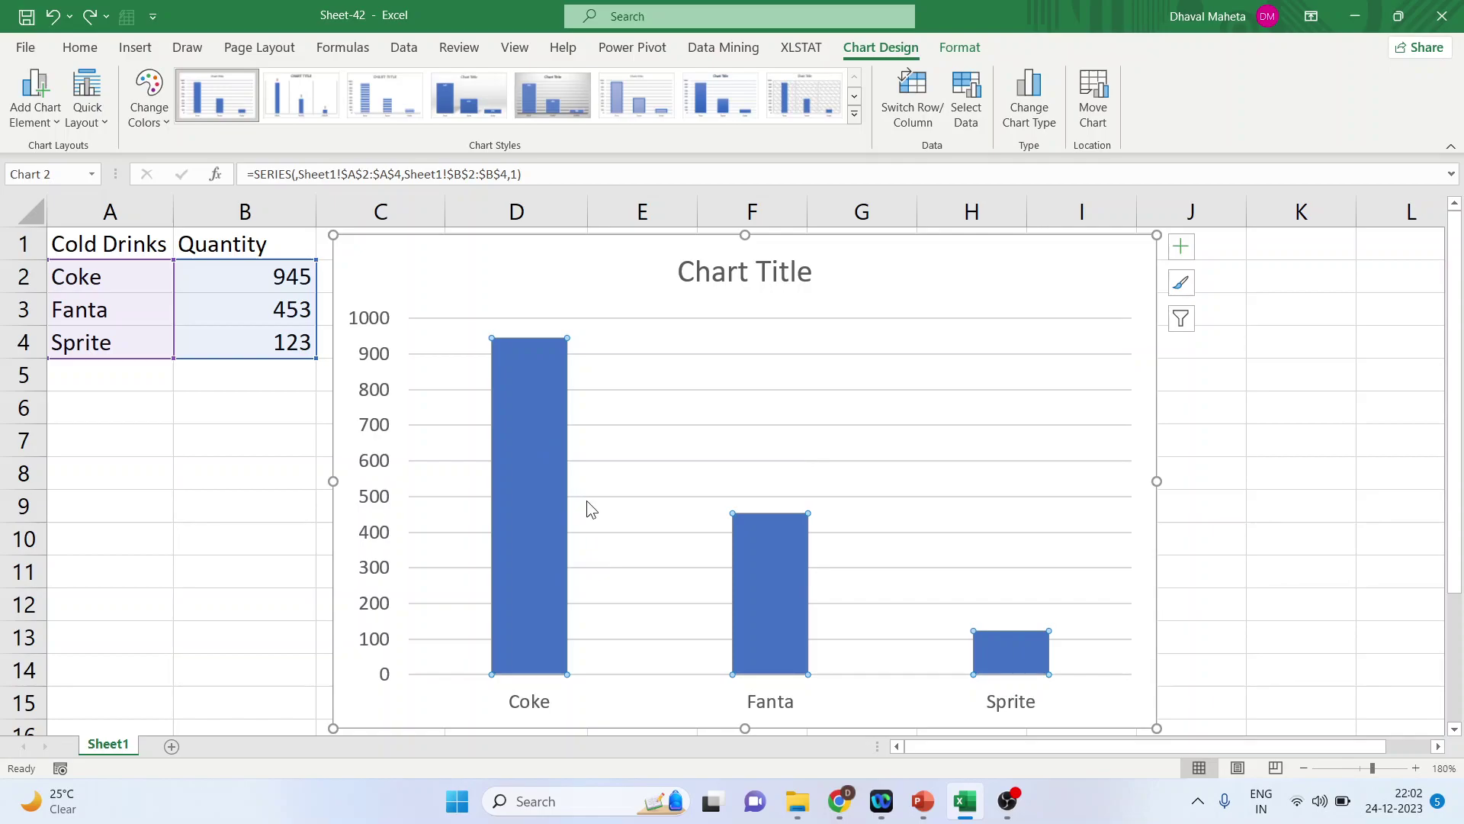
left_click(887, 532)
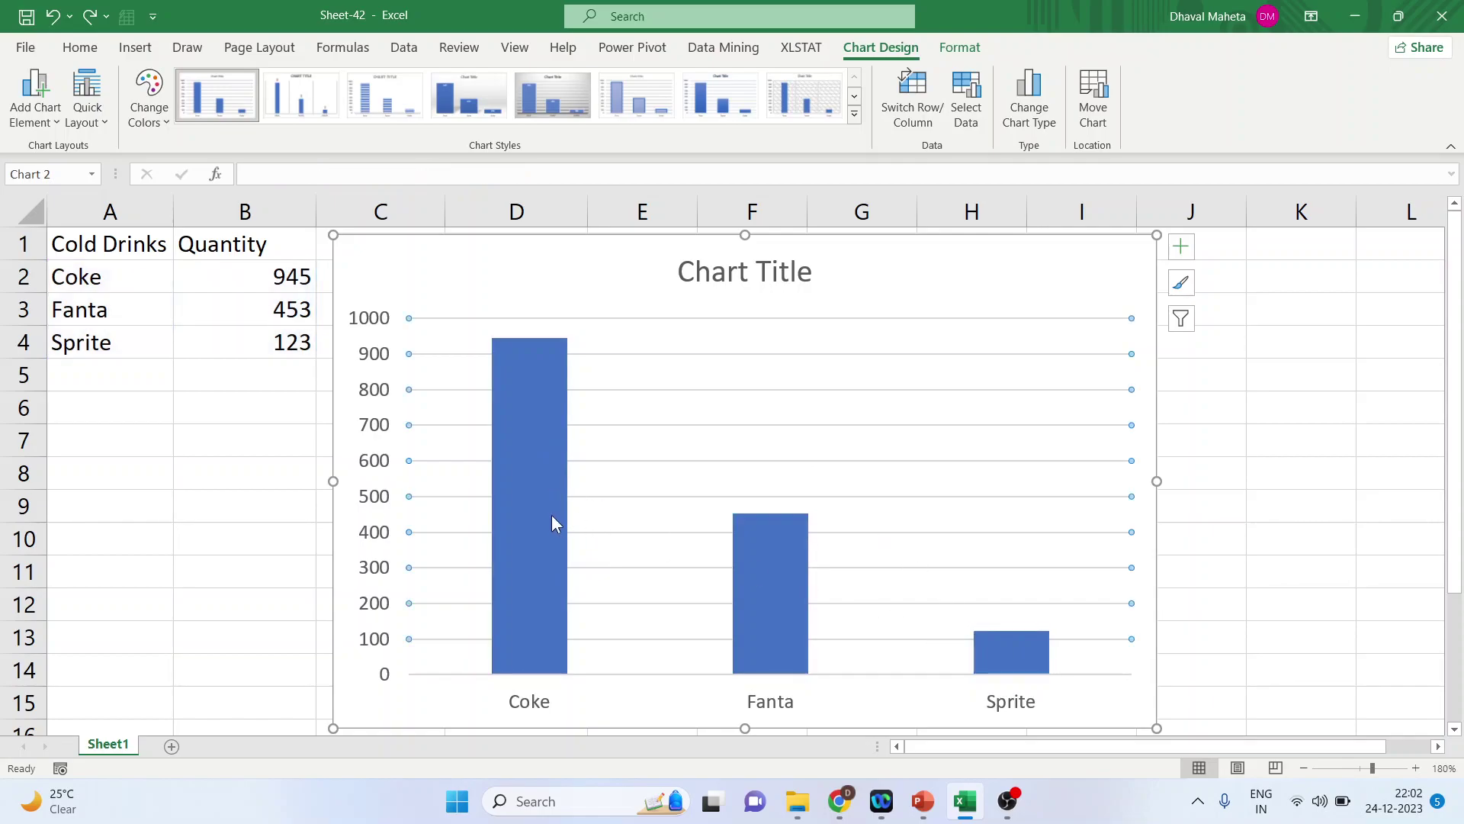
left_click(549, 516)
double_click(546, 506)
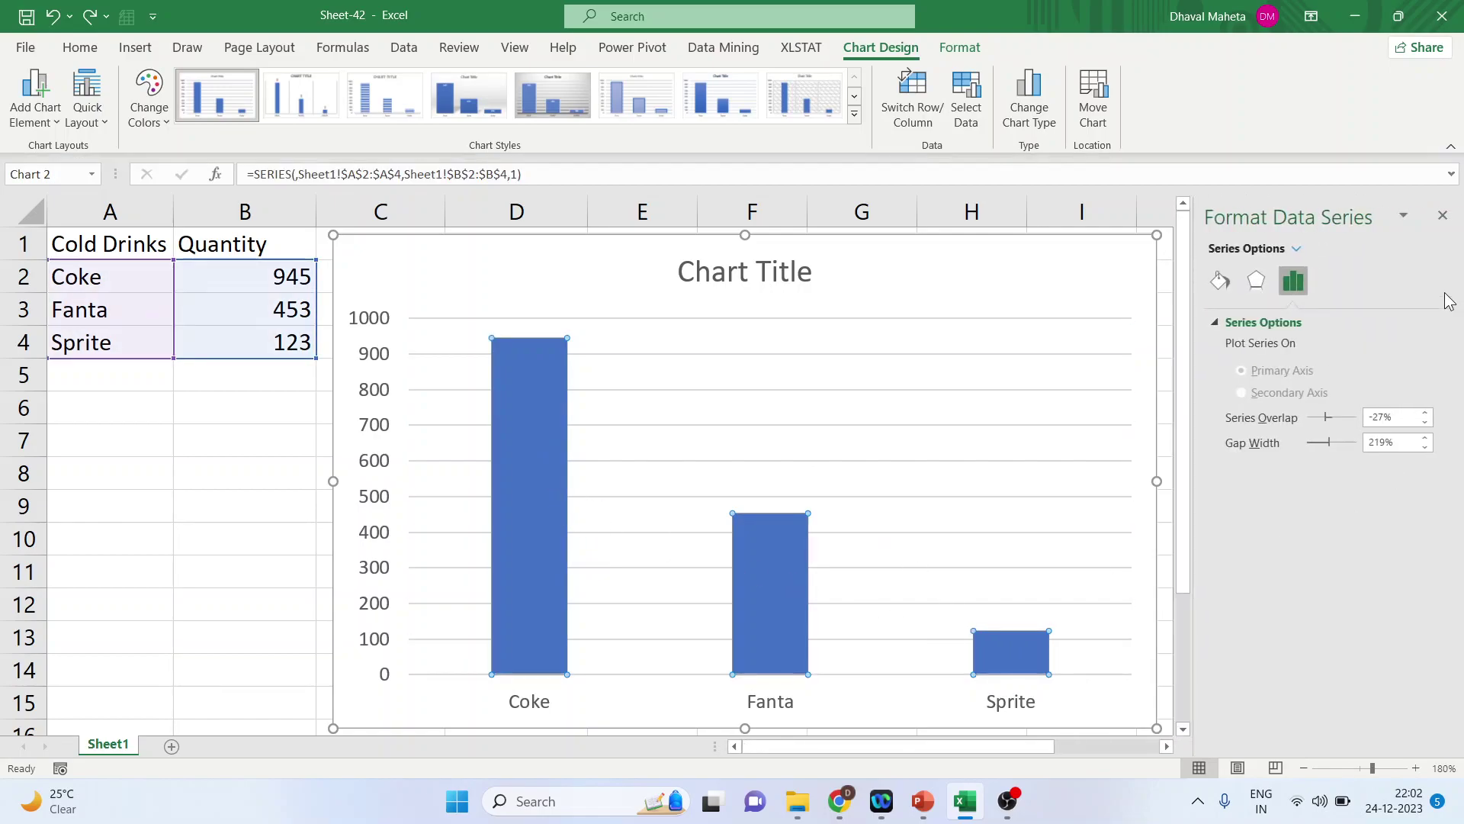
left_click(1443, 216)
- Paste the Coca-Cola bottle picture into only the Coke bar
left_click(793, 363)
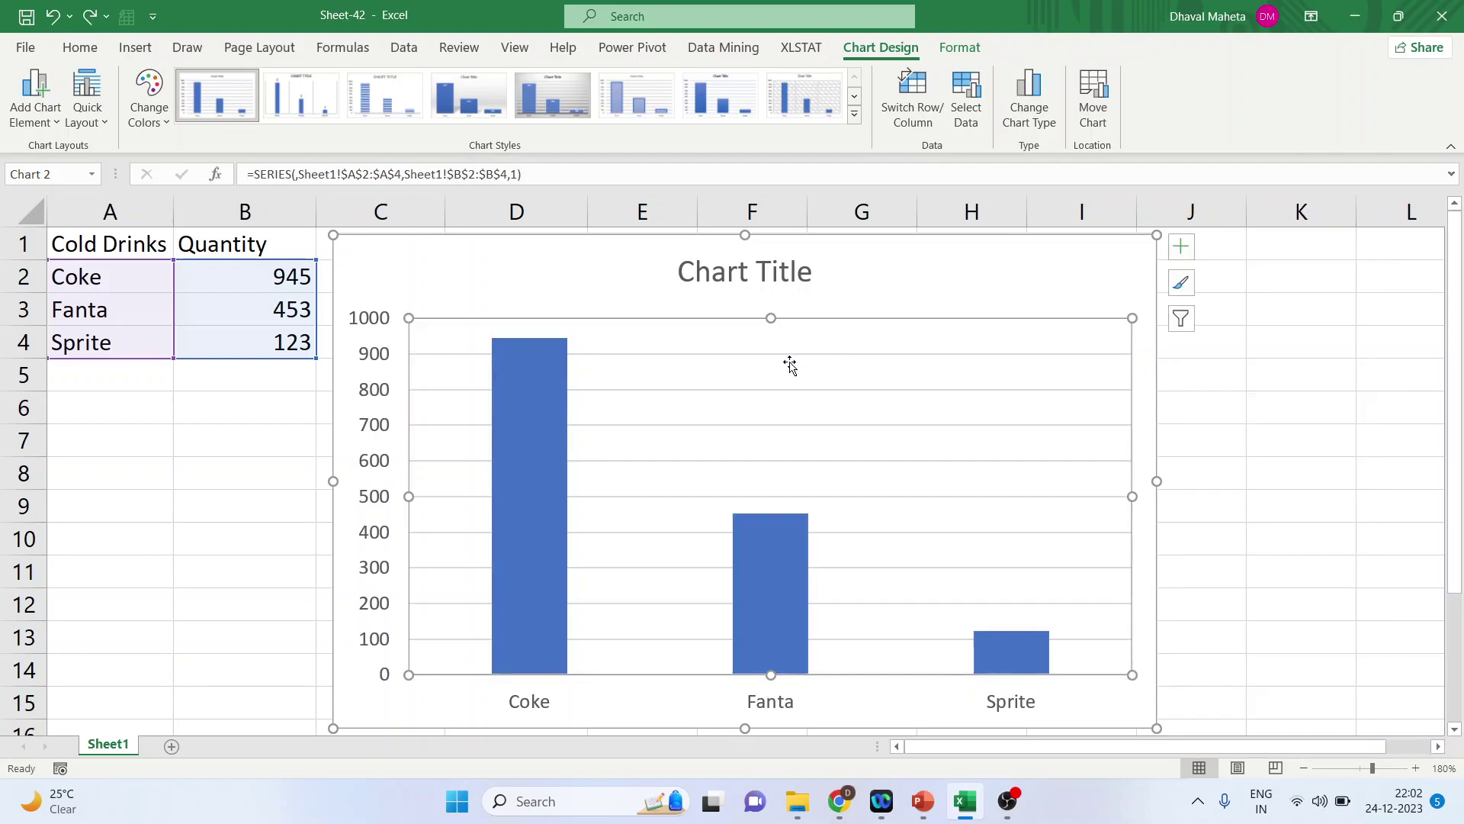
left_click(542, 439)
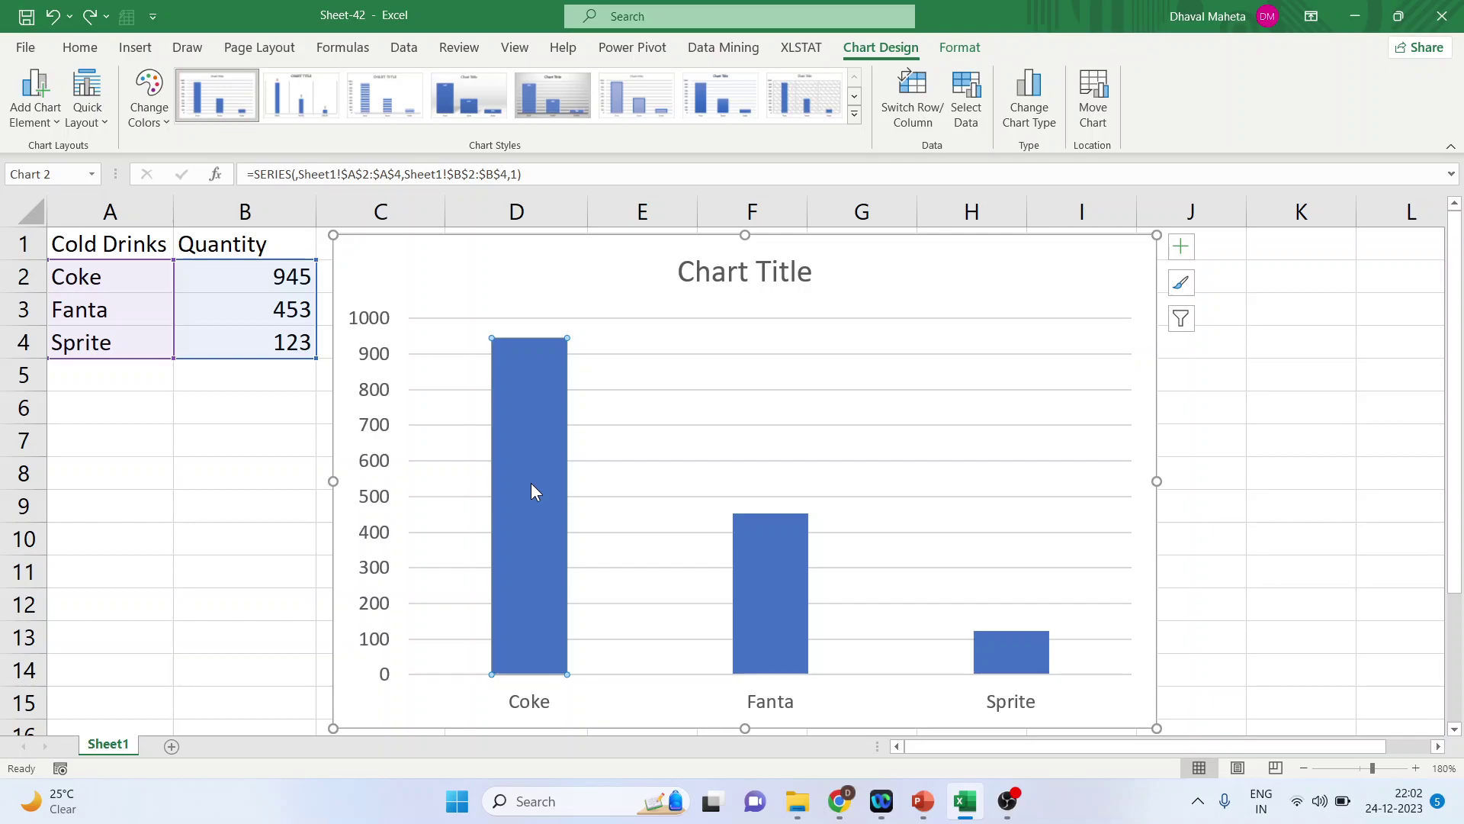
key("ctrl+v")
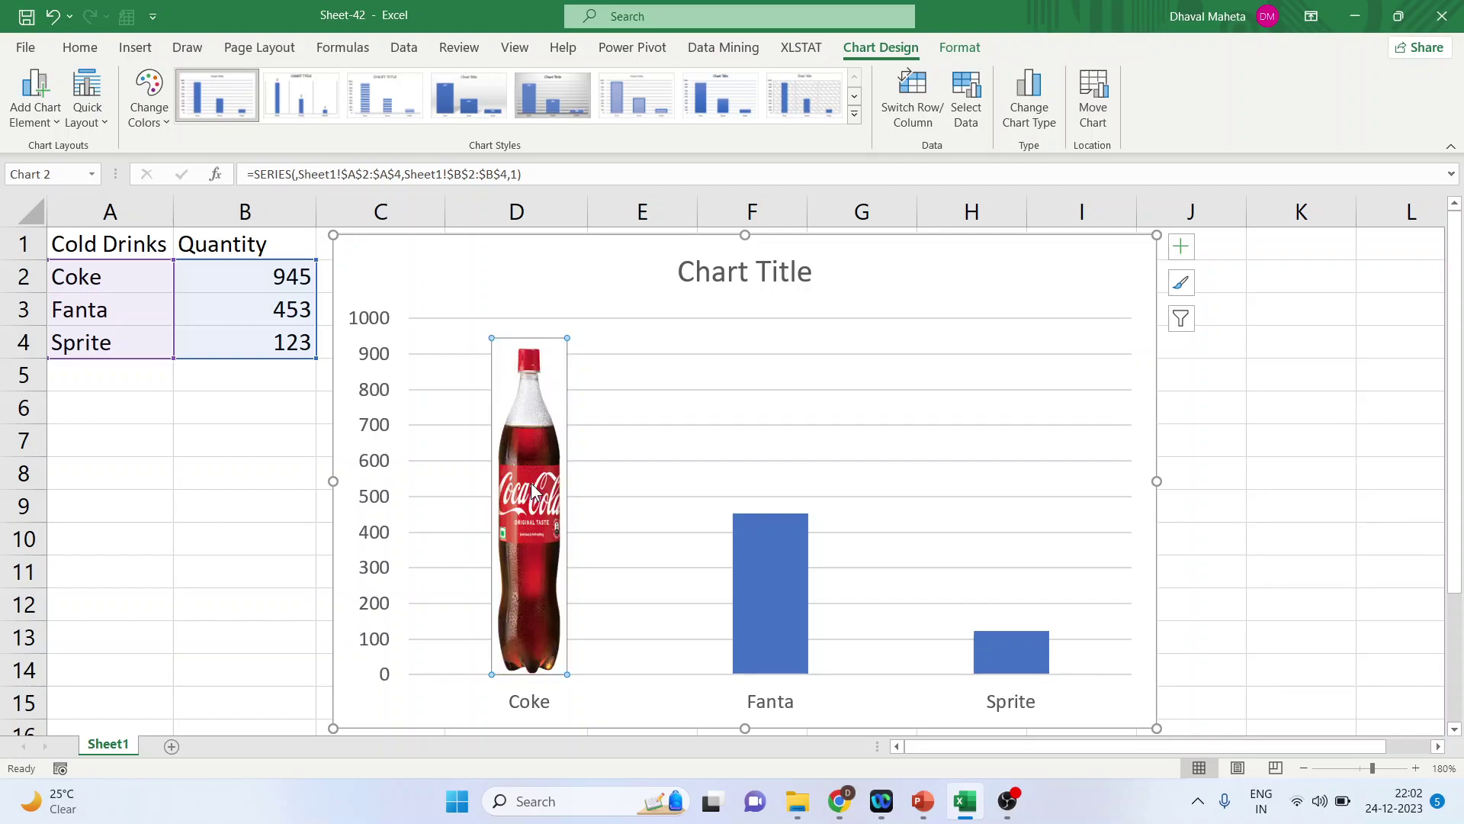
left_click(657, 353)
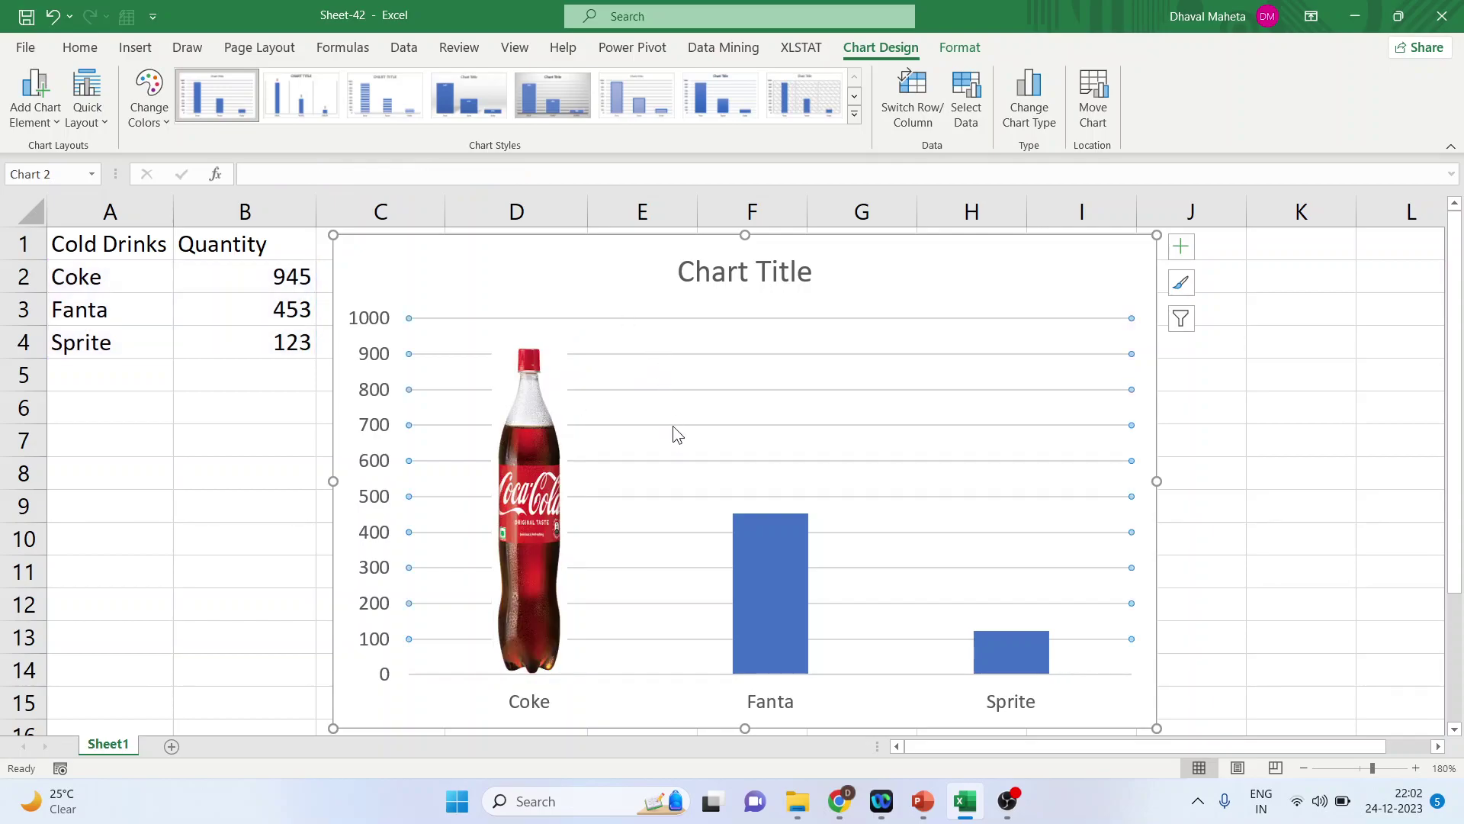
left_click(839, 801)
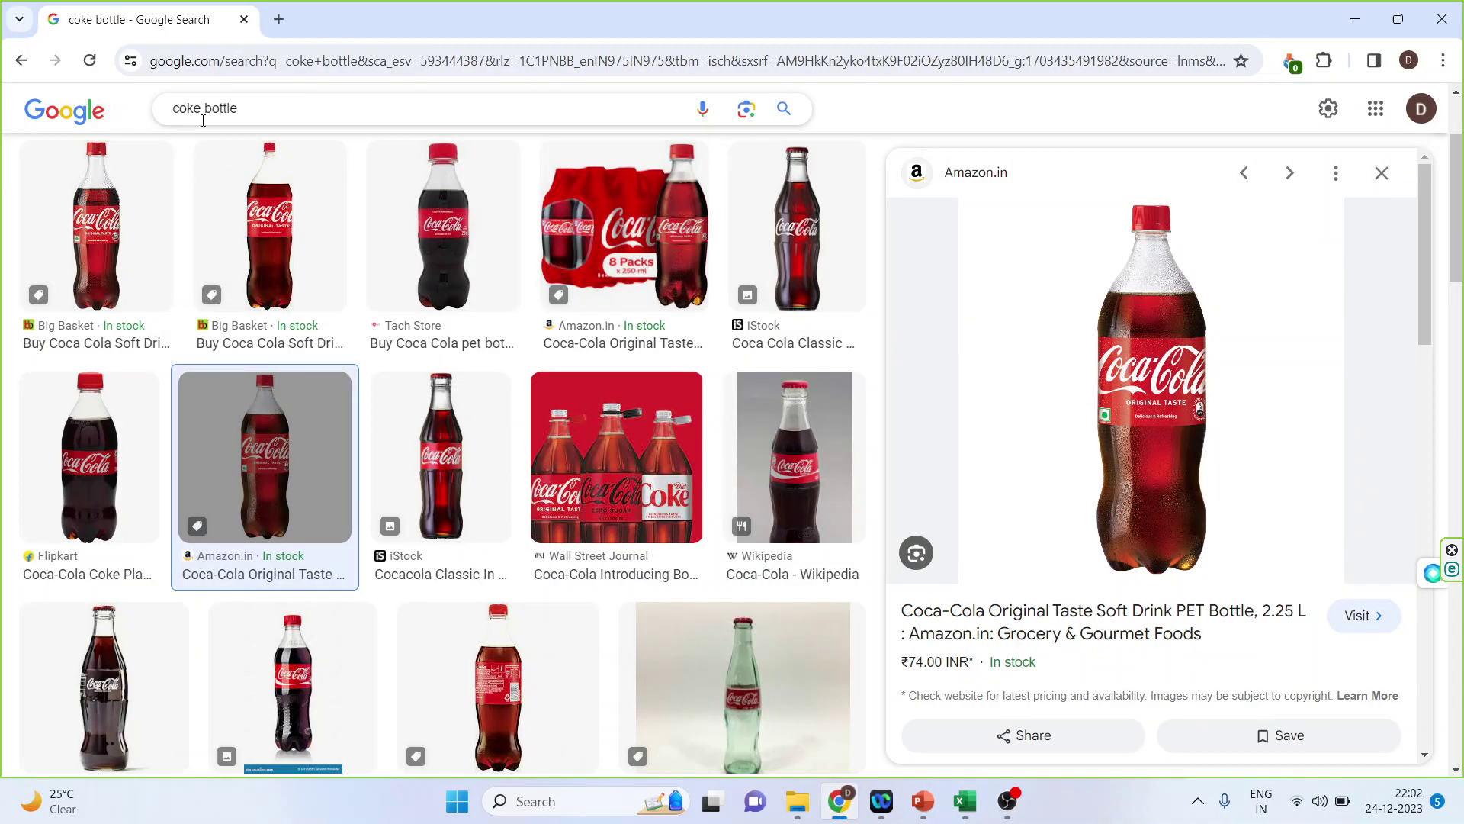
- Search images for 'fanta bottle', preview the Mexican Fanta glass bottle and snip it
left_click(199, 110)
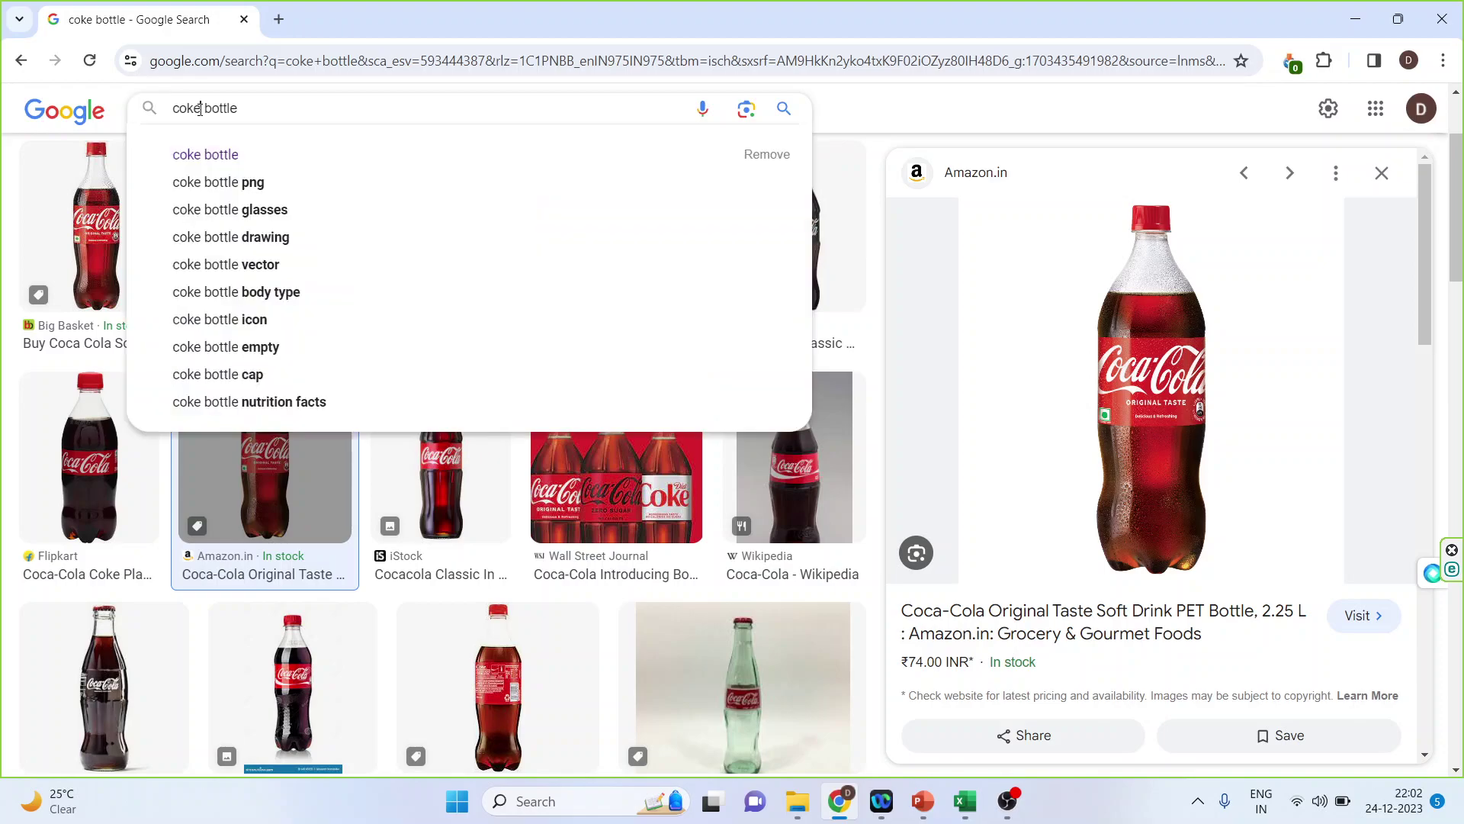
key("BackSpace")
key("BackSpace")
key("BackSpace")
key("BackSpace")
type("f")
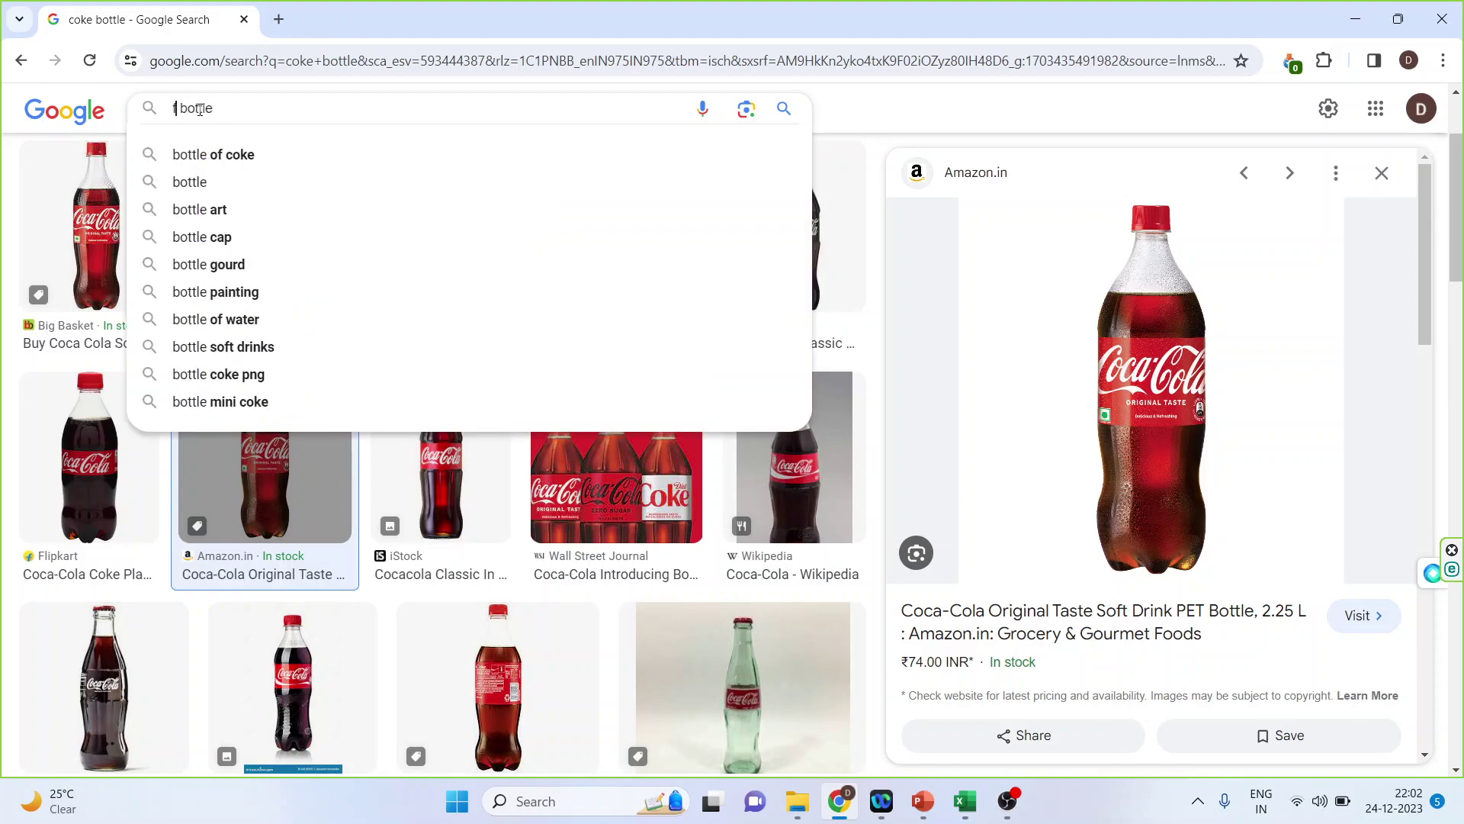
type("anta")
key("Return")
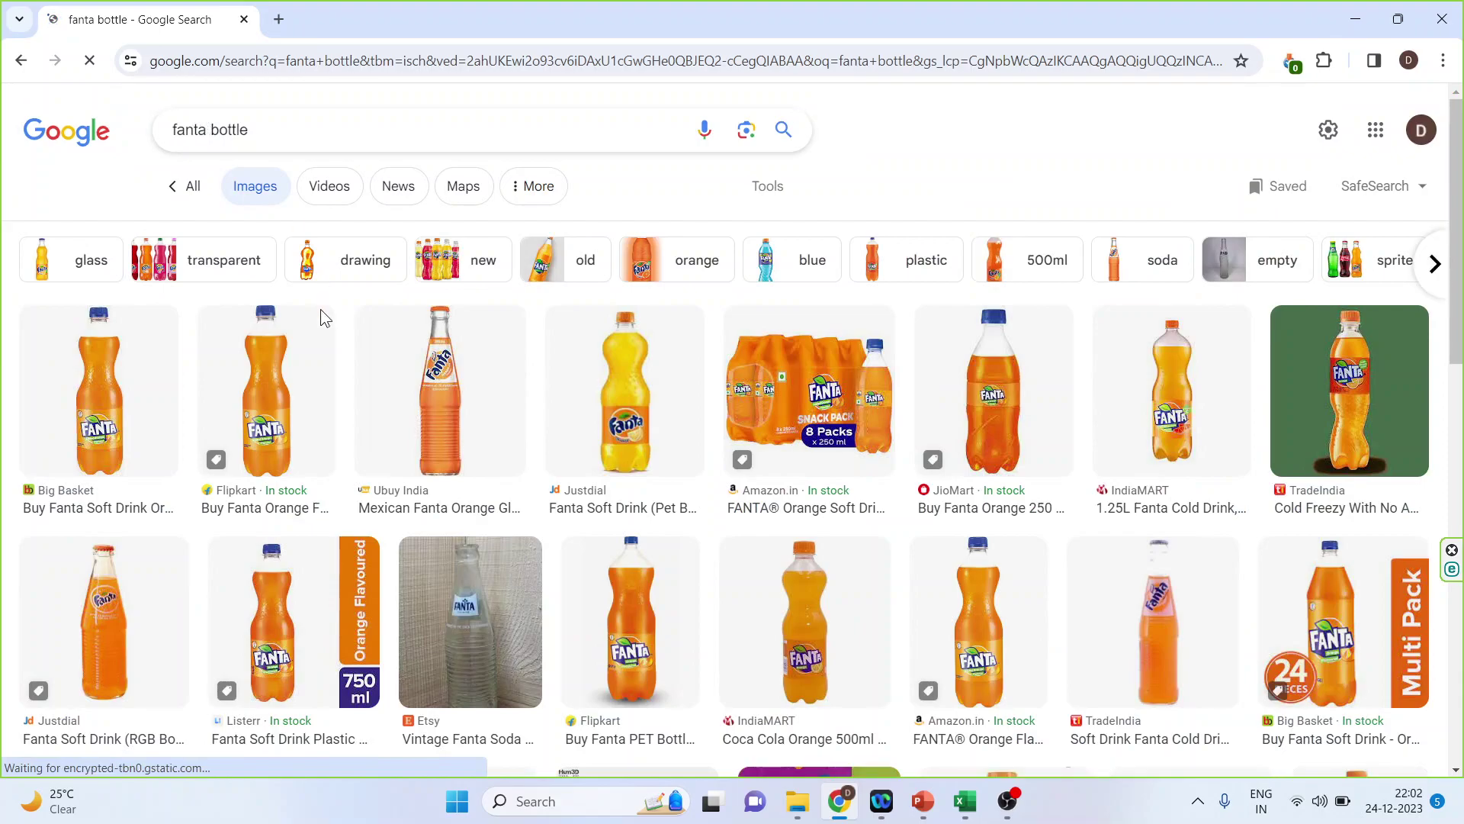
left_click(290, 373)
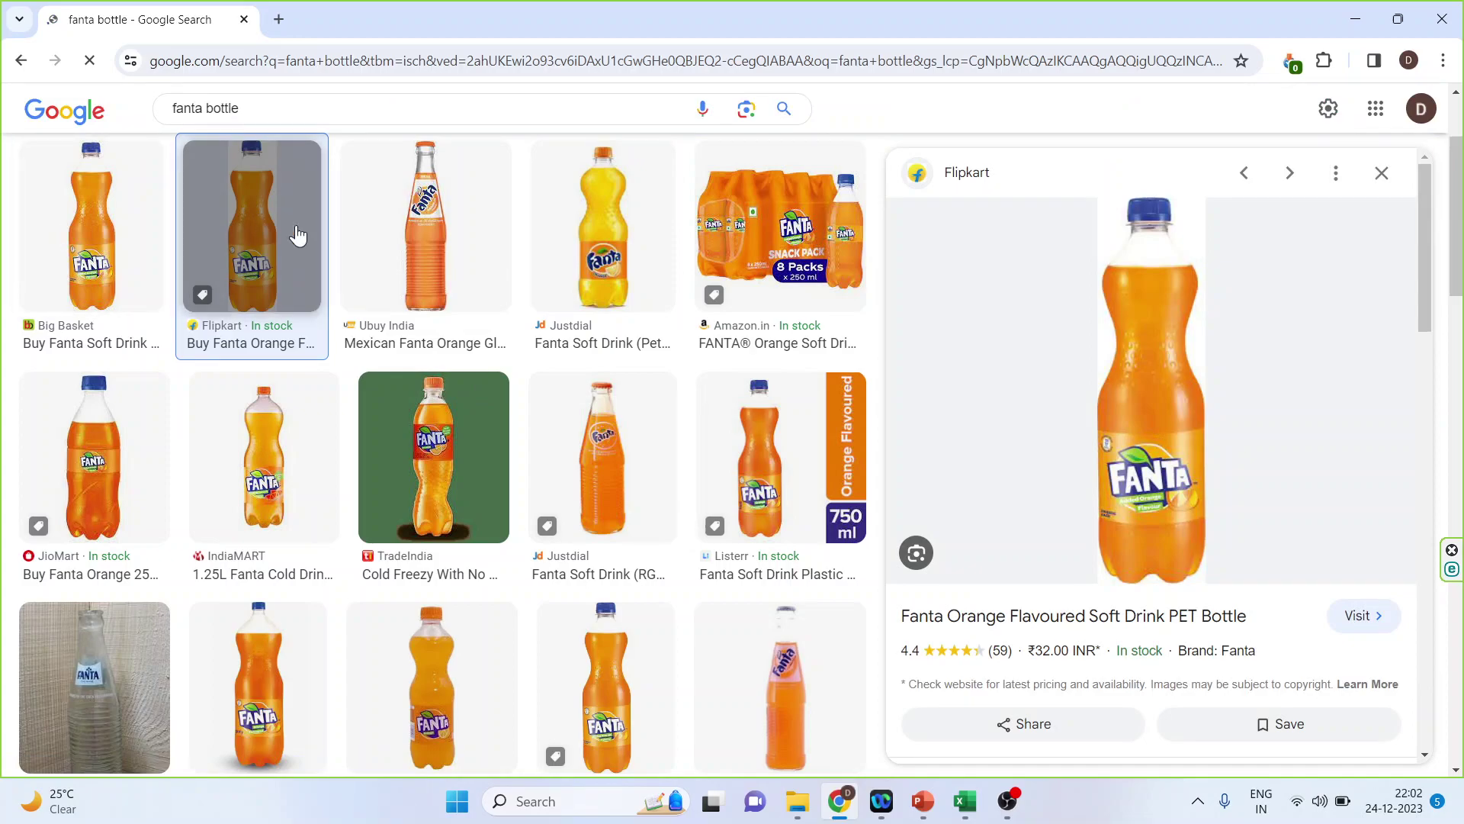
left_click(437, 245)
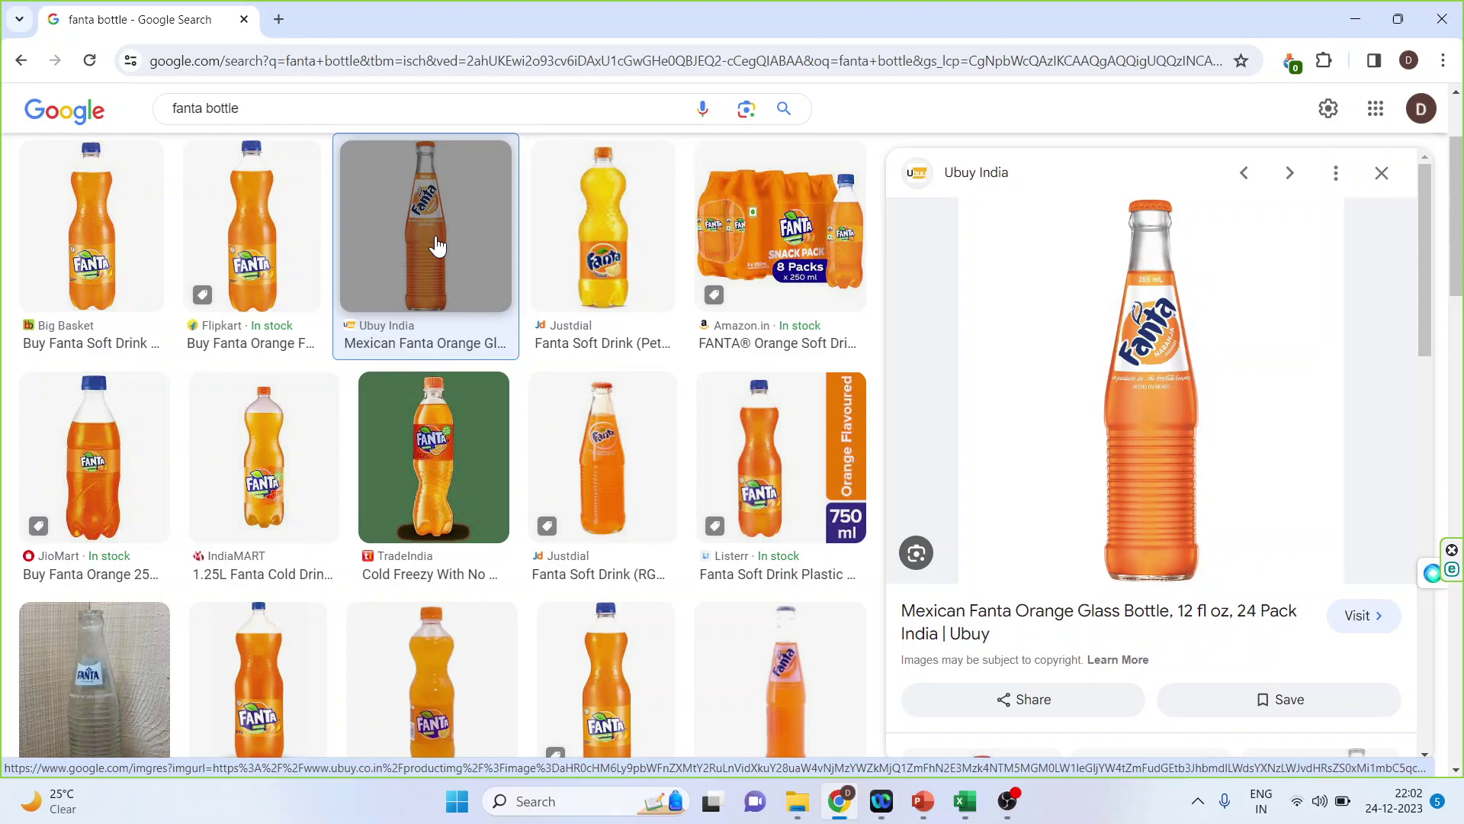
key("super+shift+s")
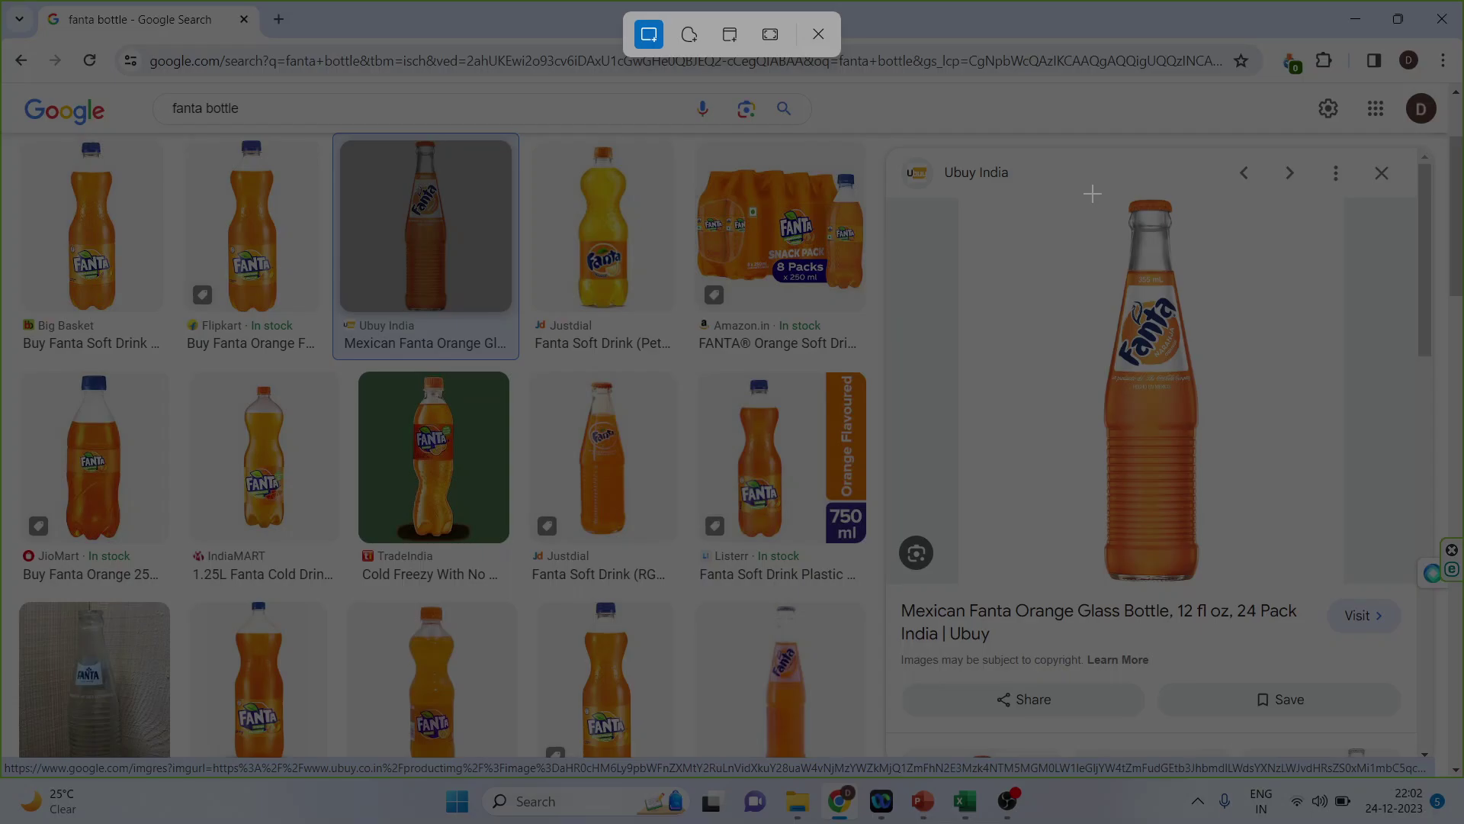
left_click_drag(1098, 194, 1201, 581)
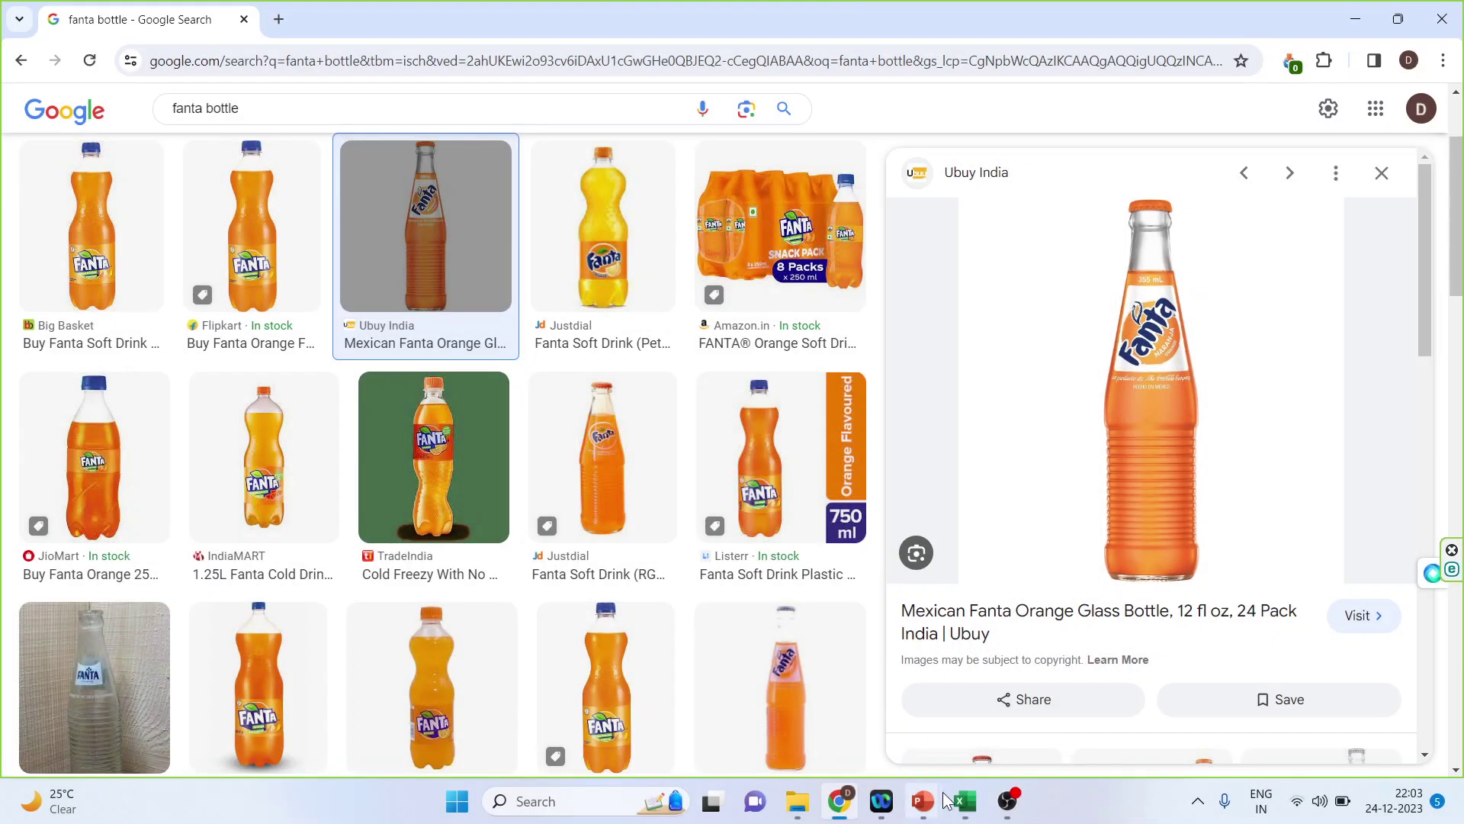
- Paste the Fanta bottle picture into only the chart's Fanta column
left_click(963, 807)
left_click(801, 569)
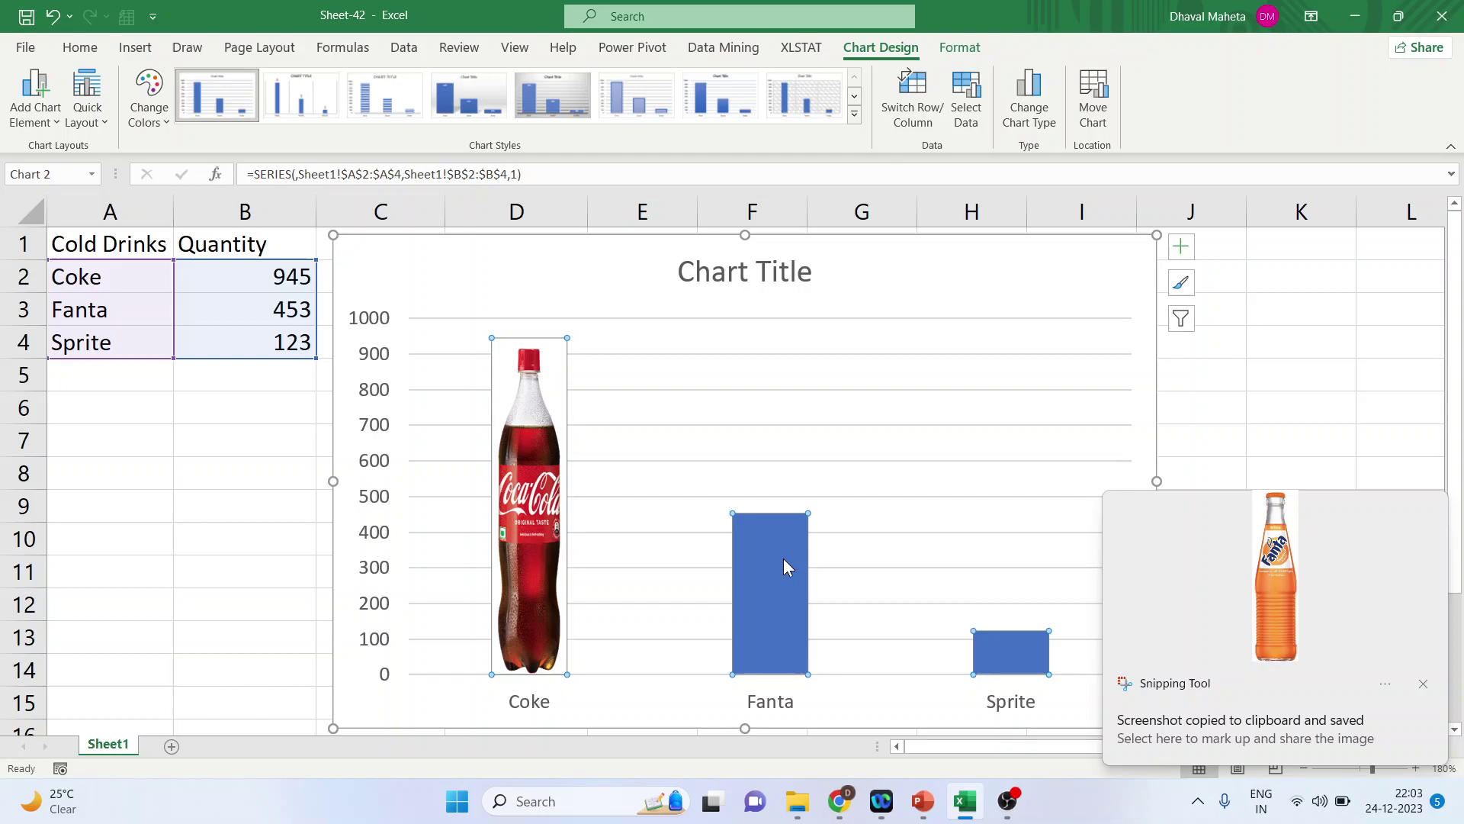
left_click(982, 532)
left_click(789, 560)
double_click(788, 560)
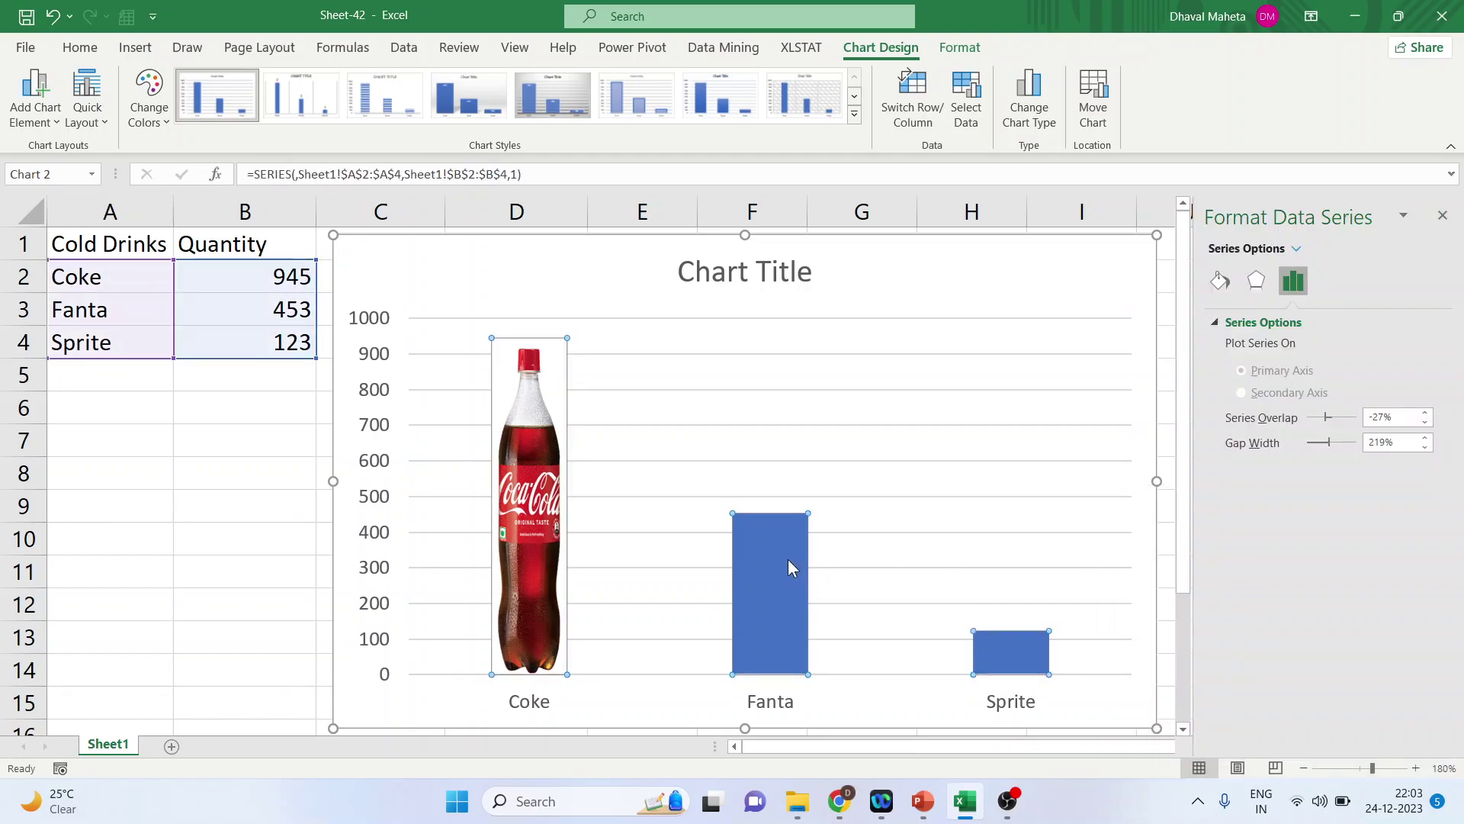
left_click(859, 526)
left_click(767, 560)
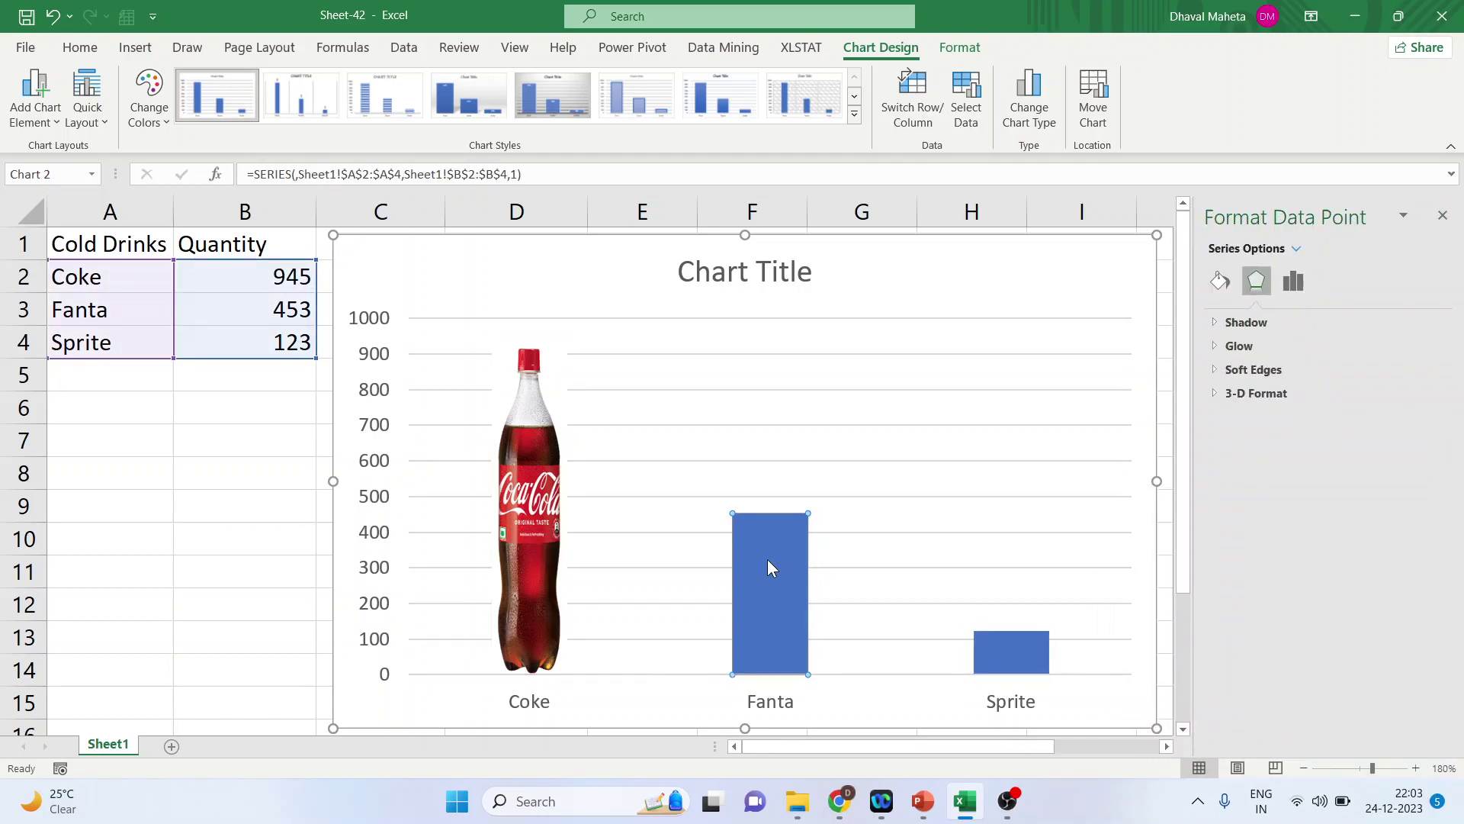
key("ctrl+v")
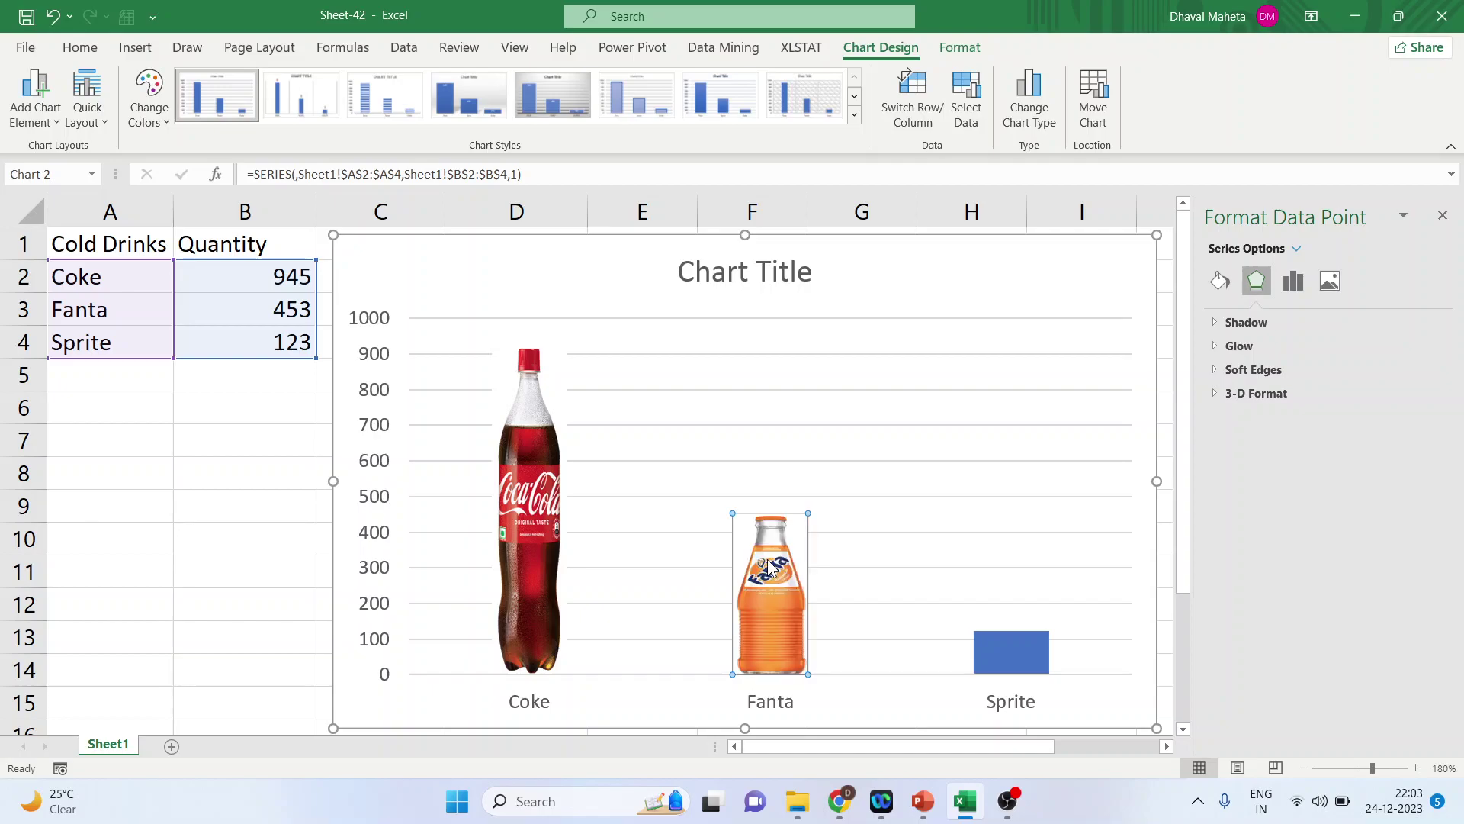
left_click(886, 533)
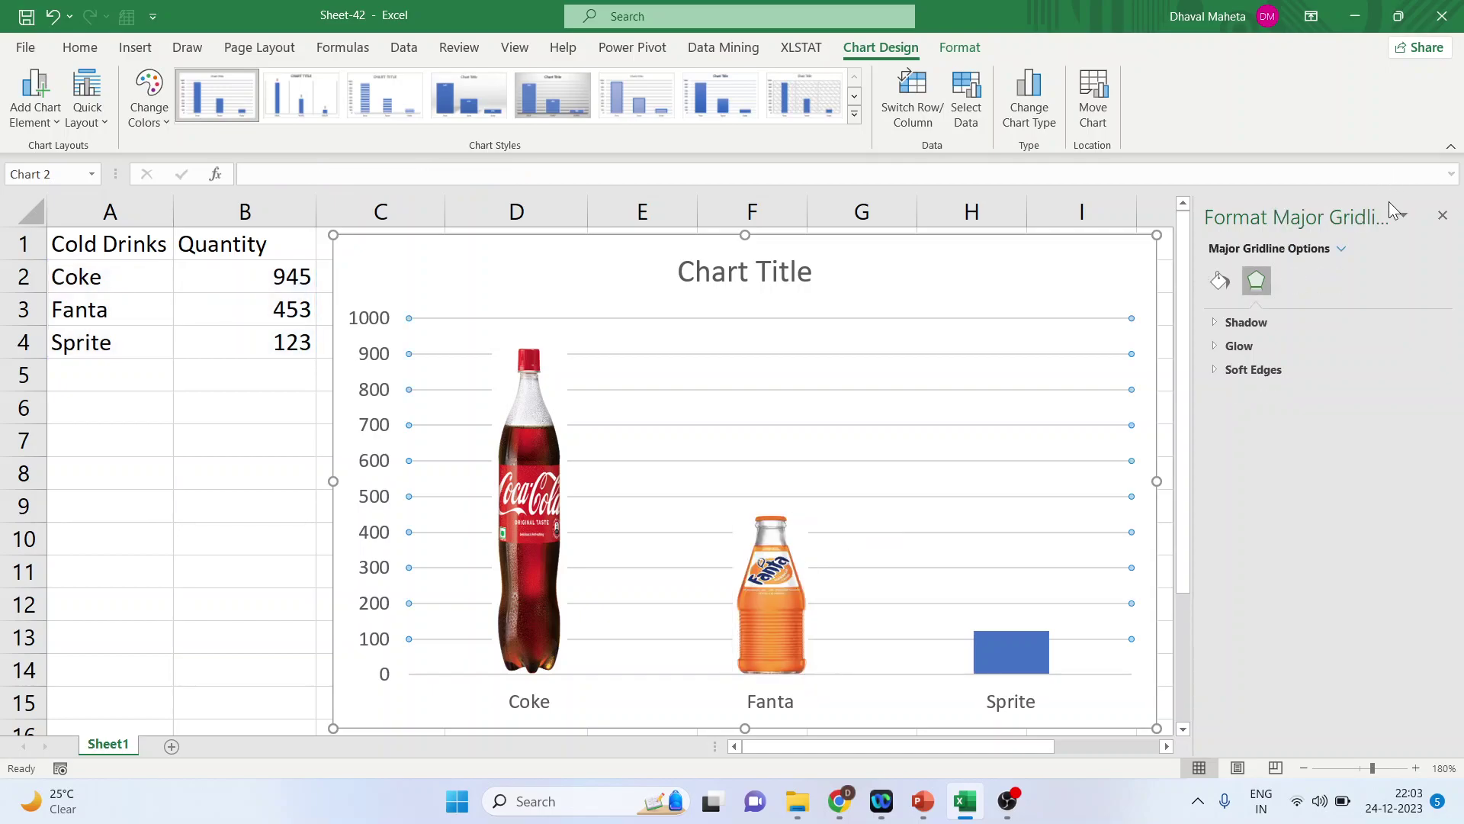
left_click(1442, 216)
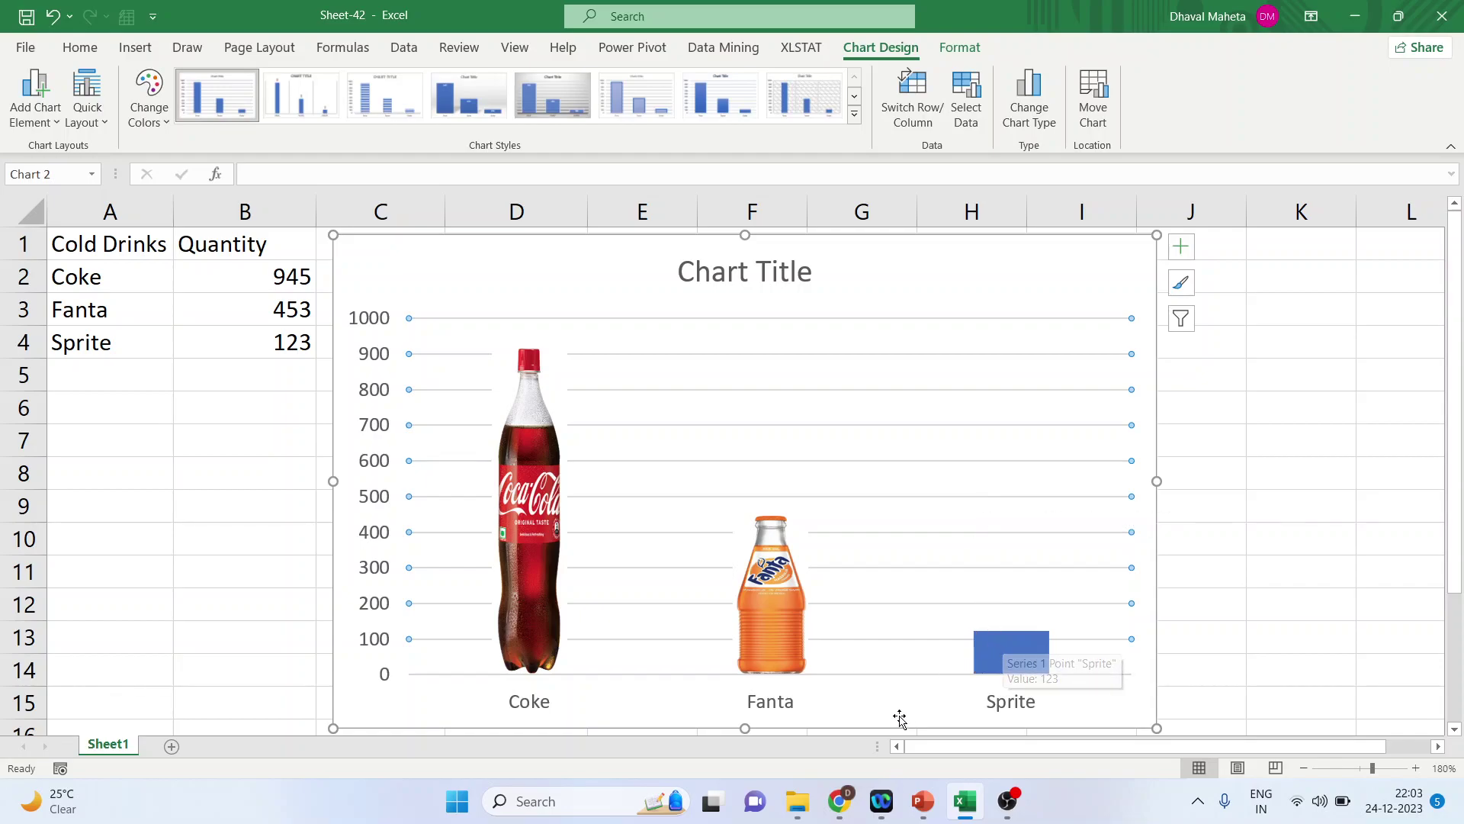
left_click(844, 809)
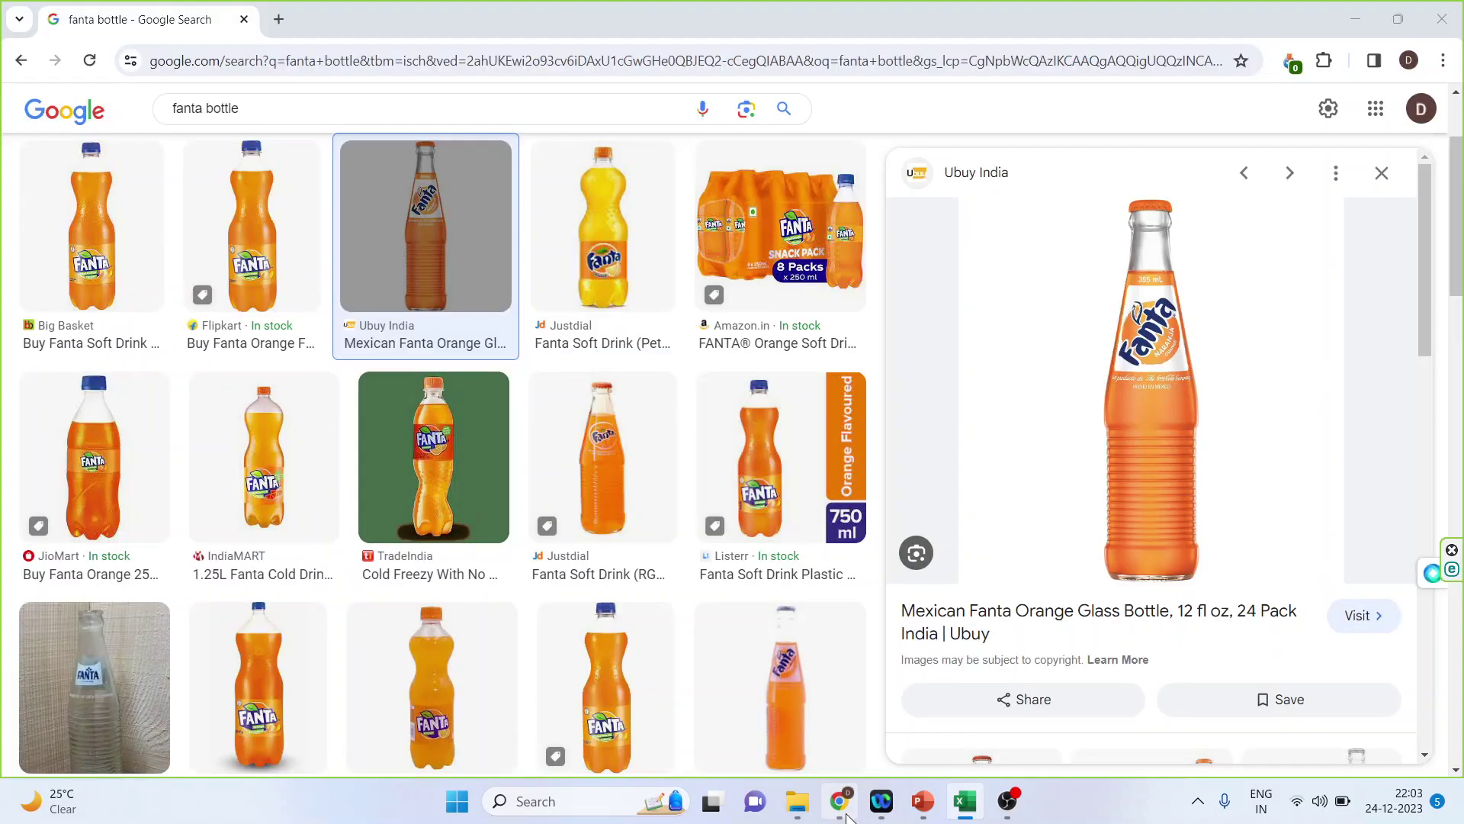
- Search images for 'sprite bottle', preview the SPRITE PET BOTTLE and snip it
left_click(204, 111)
key("BackSpace")
key("BackSpace")
key("BackSpace")
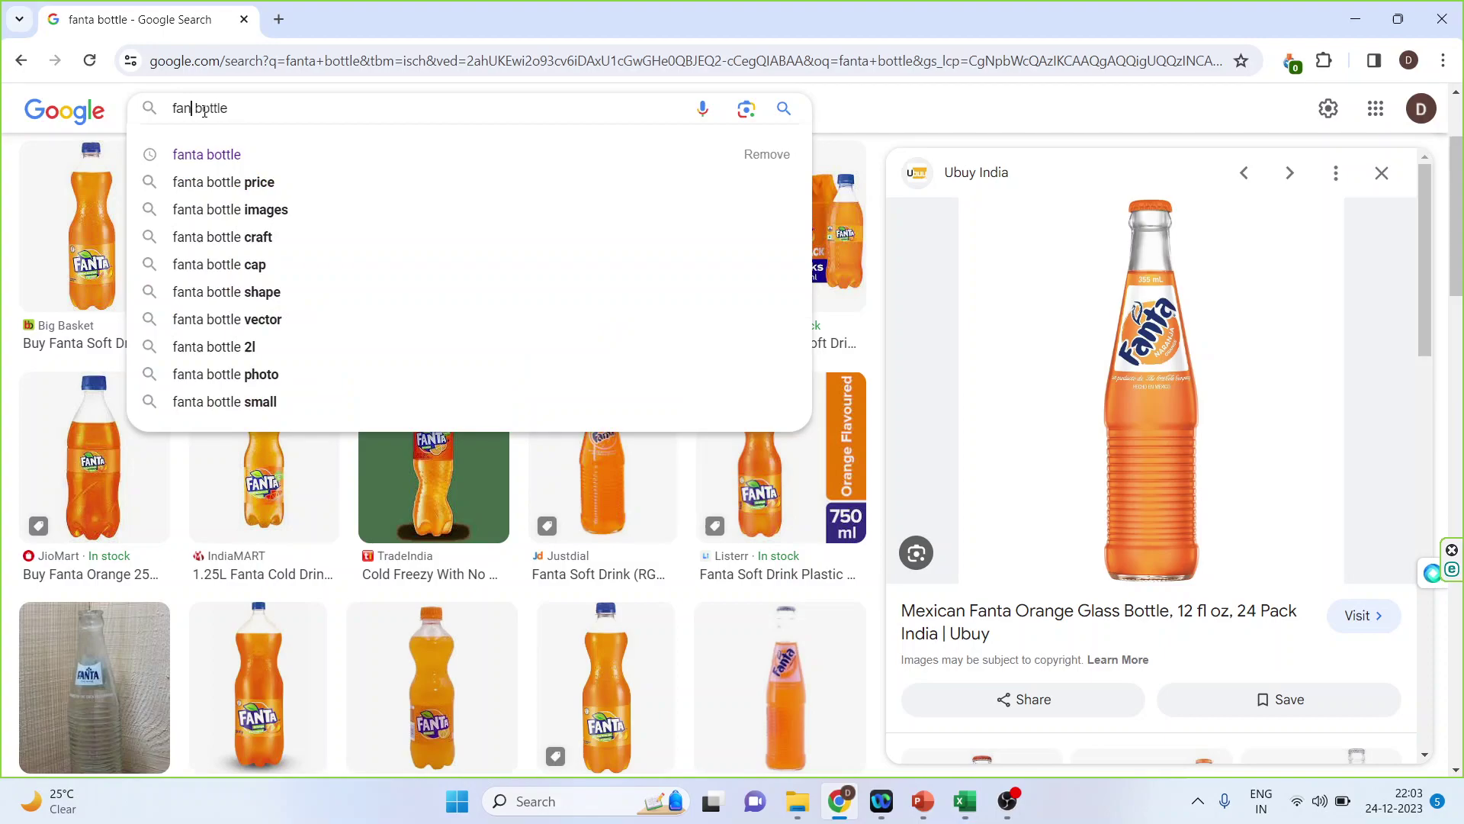
key("BackSpace")
key("BackSpace")
type("spr")
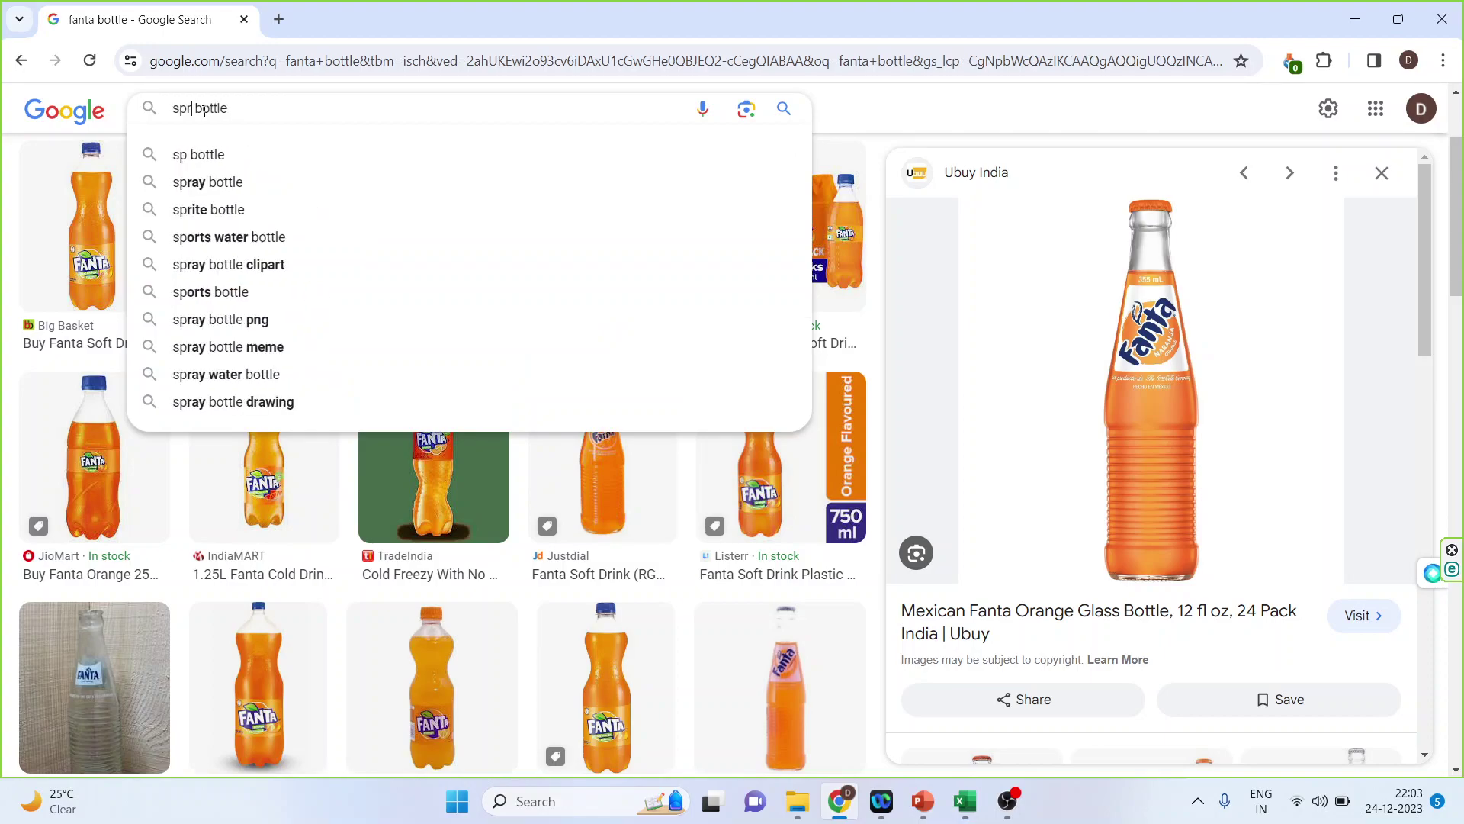
type("ite")
key("Return")
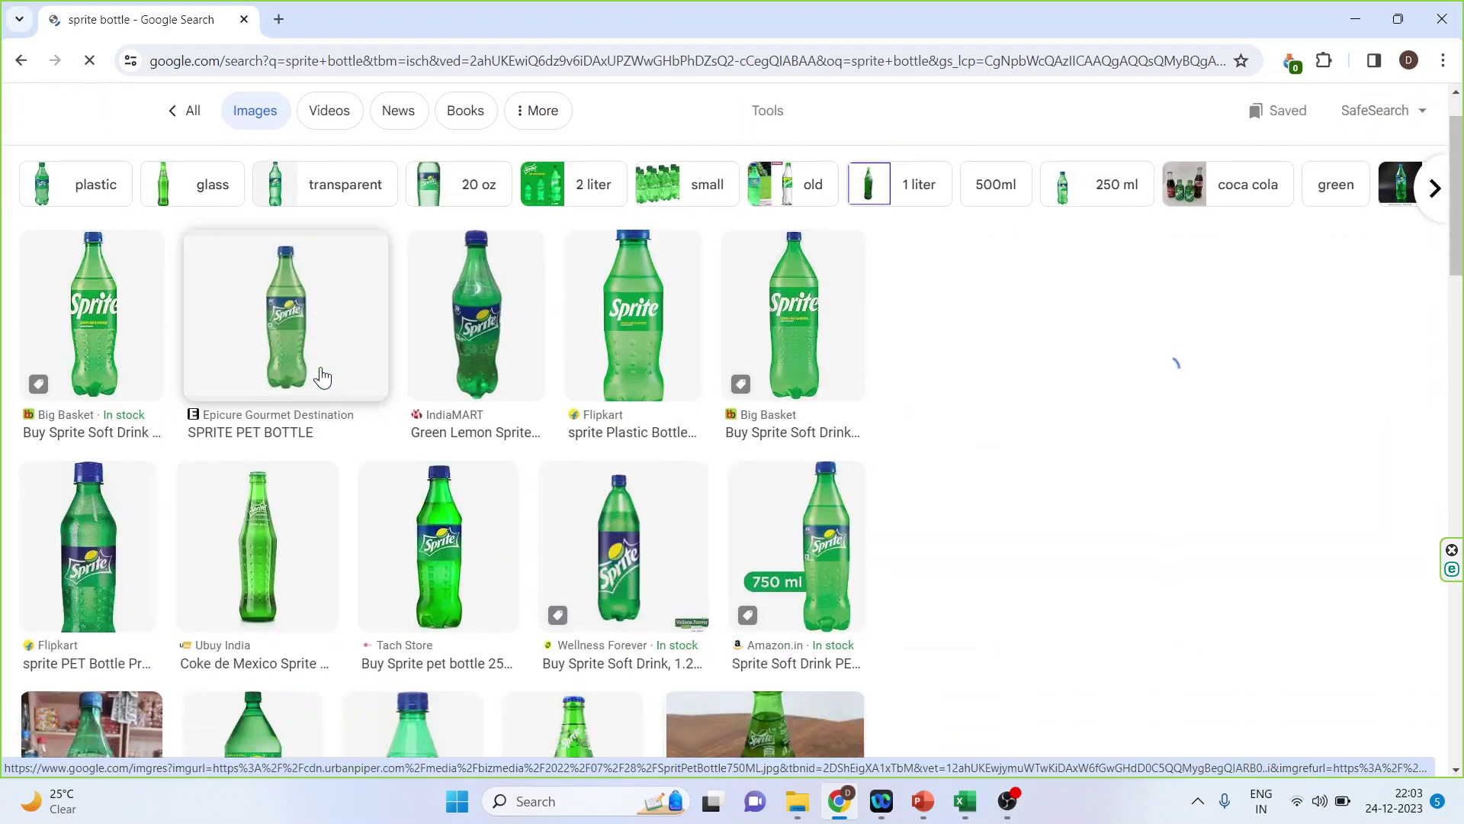
left_click(320, 375)
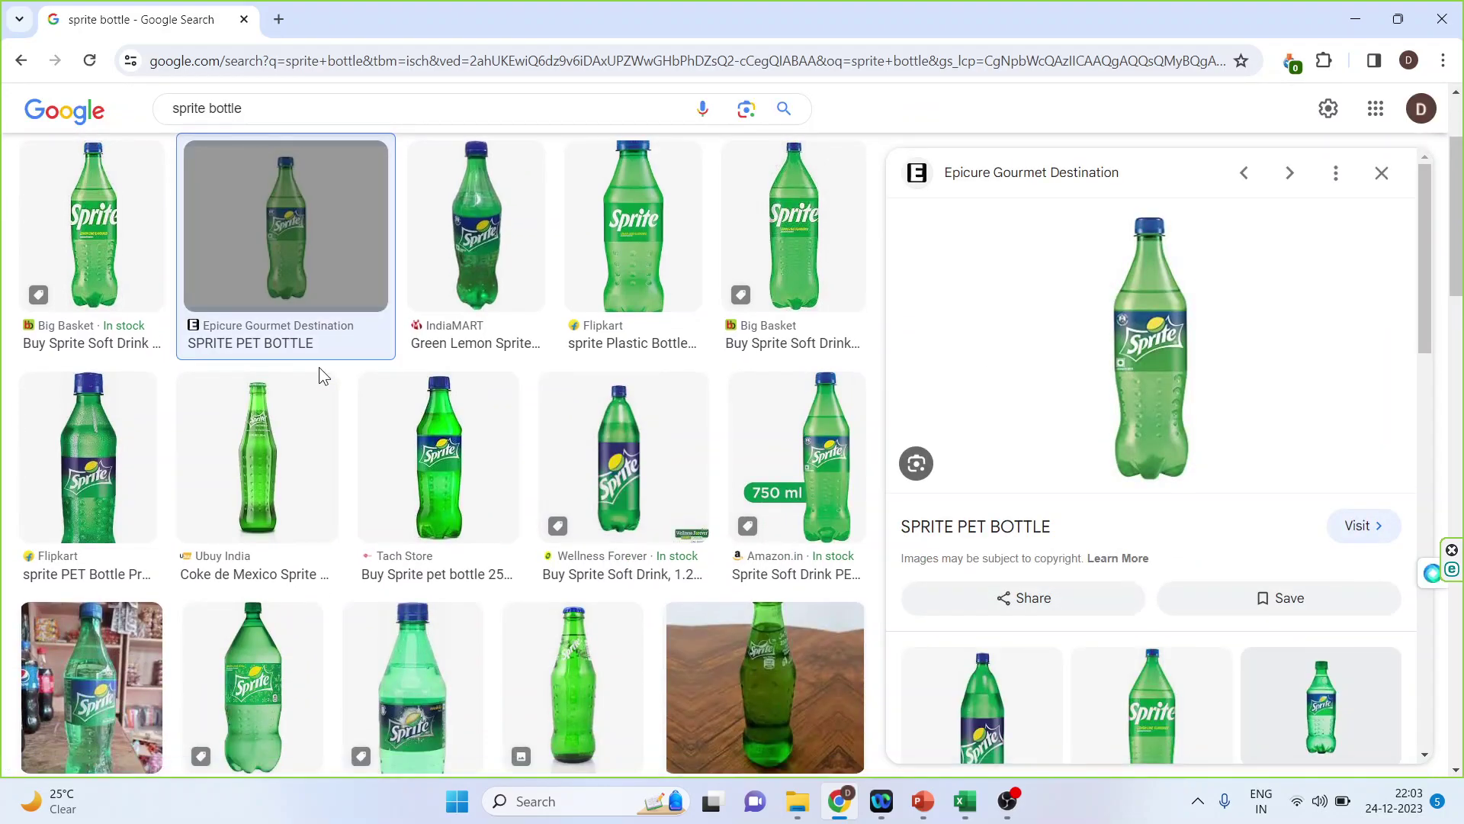
key("super+shift+s")
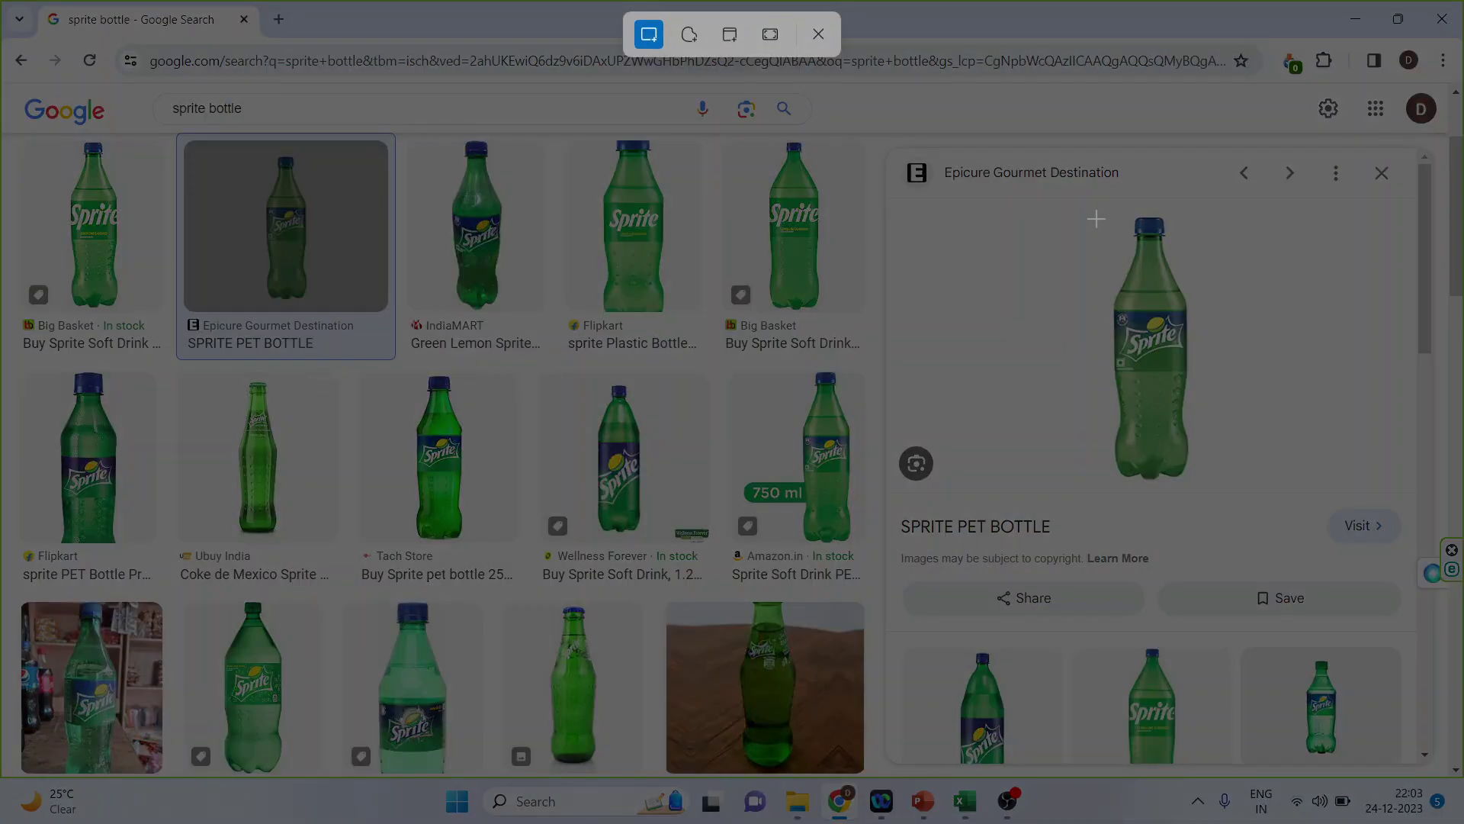
left_click_drag(1112, 206, 1196, 480)
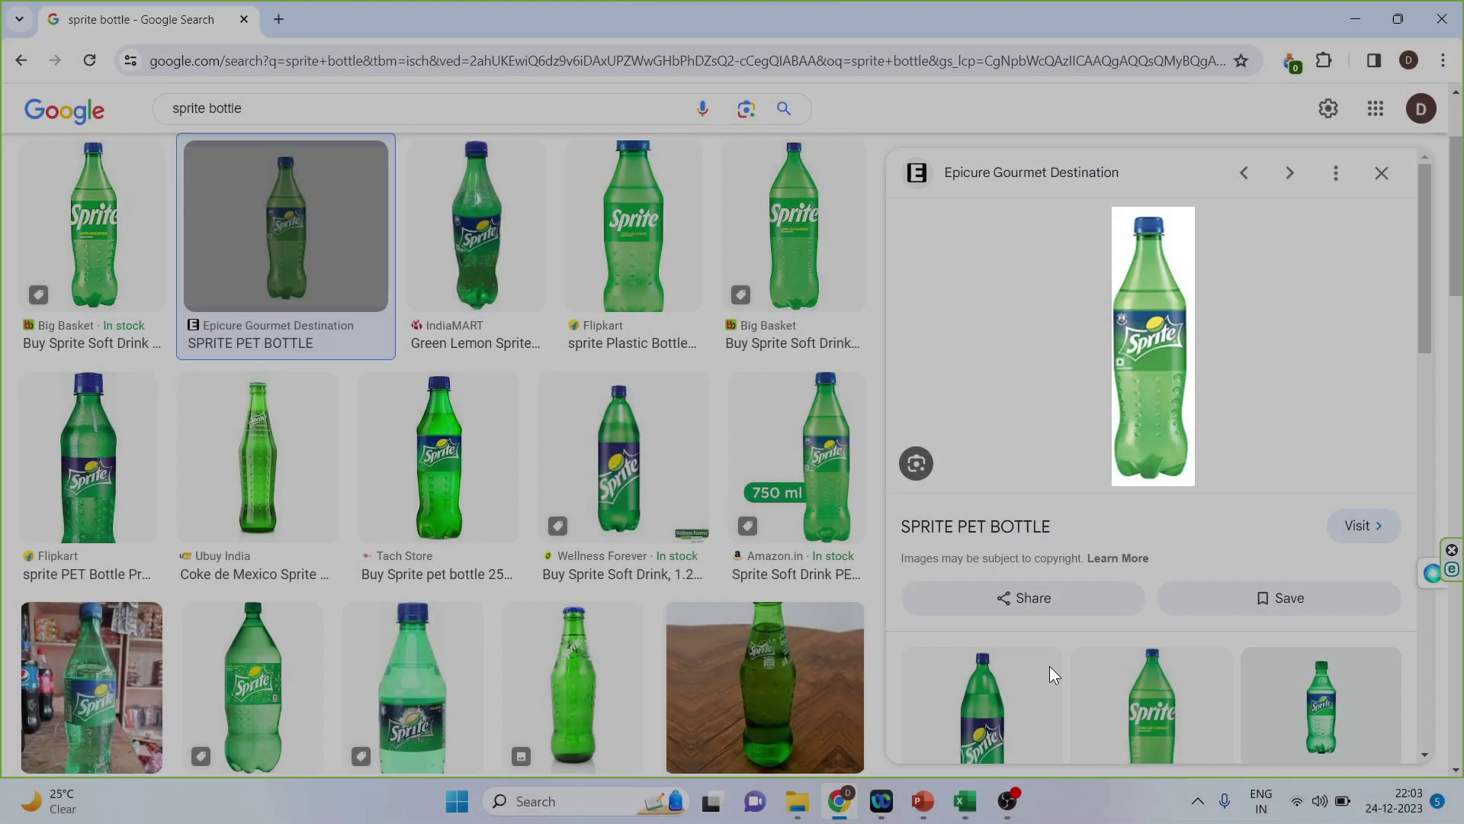
- Paste the Sprite bottle picture into only the chart's Sprite column
left_click(963, 815)
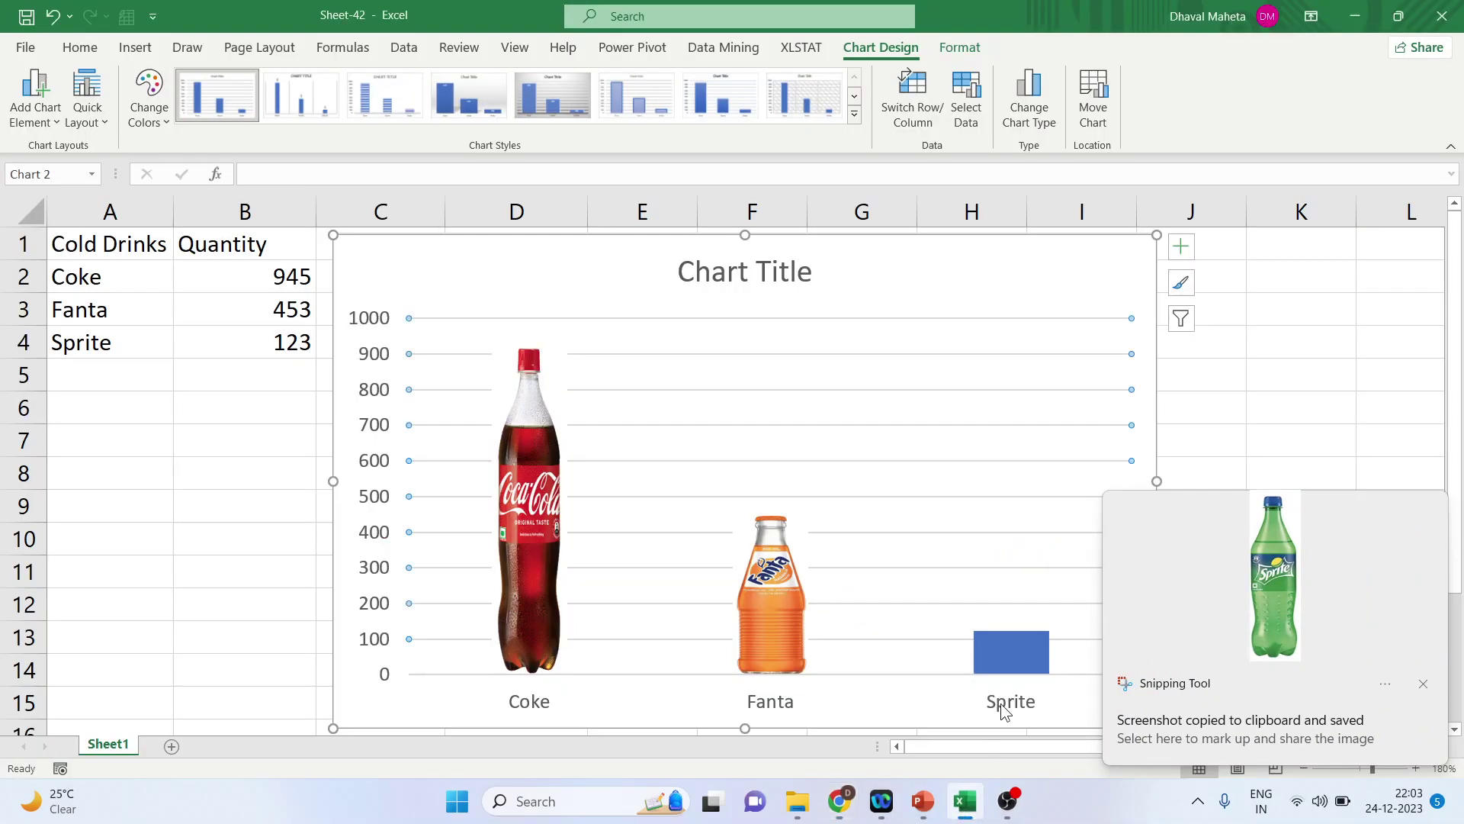
left_click(1001, 647)
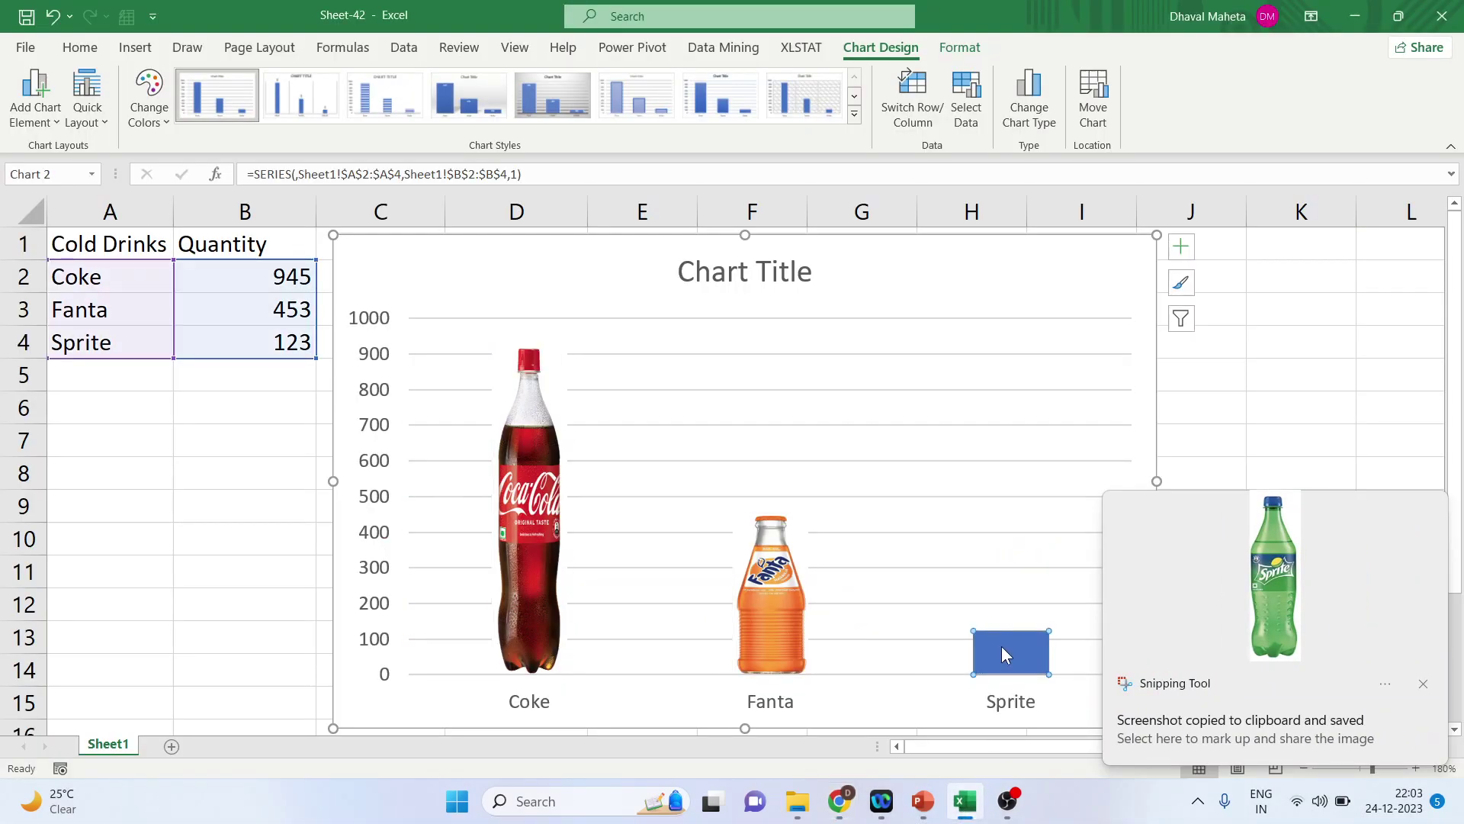
key("ctrl+v")
left_click(1014, 549)
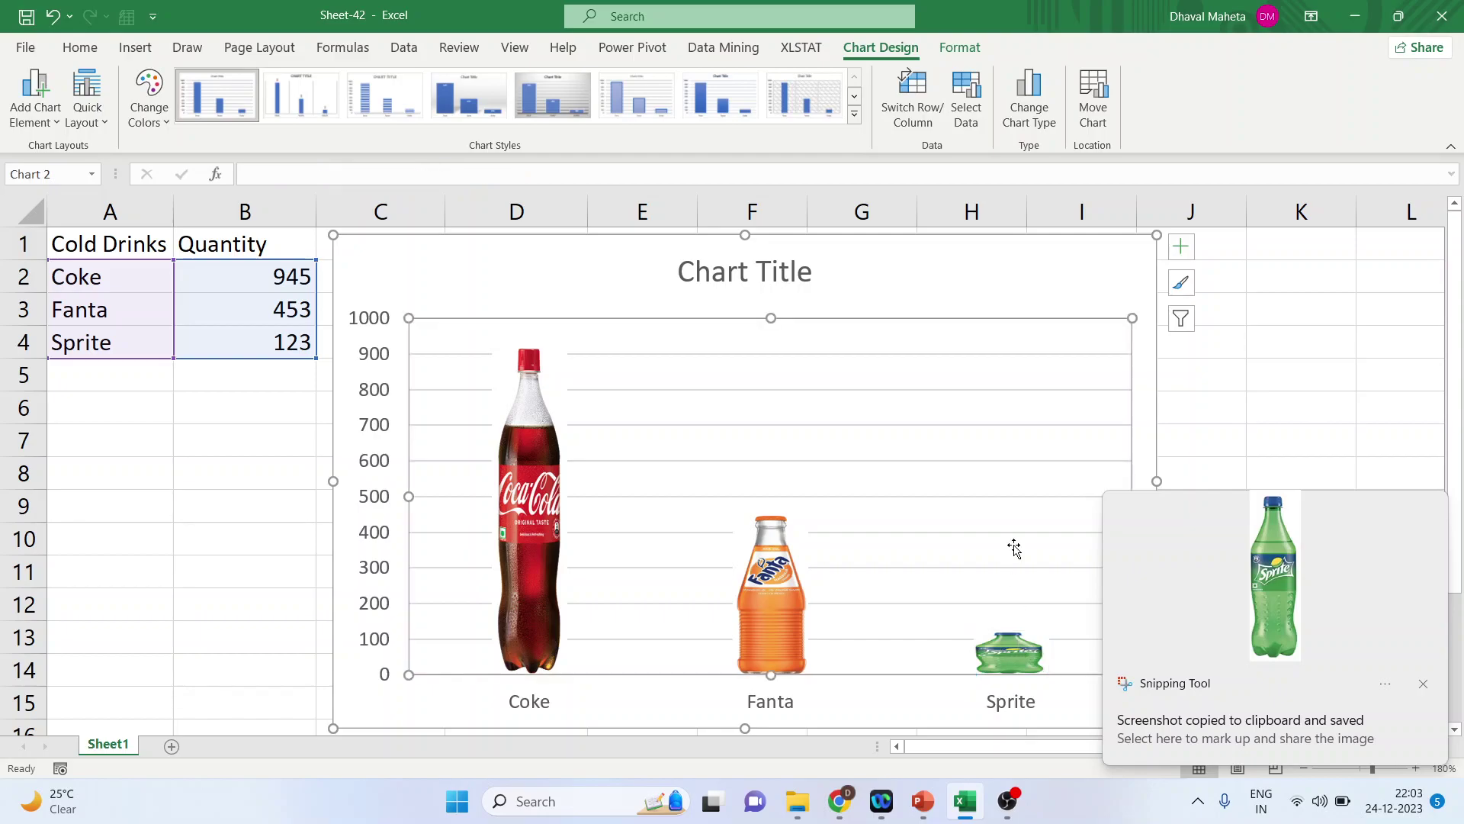
left_click(1321, 398)
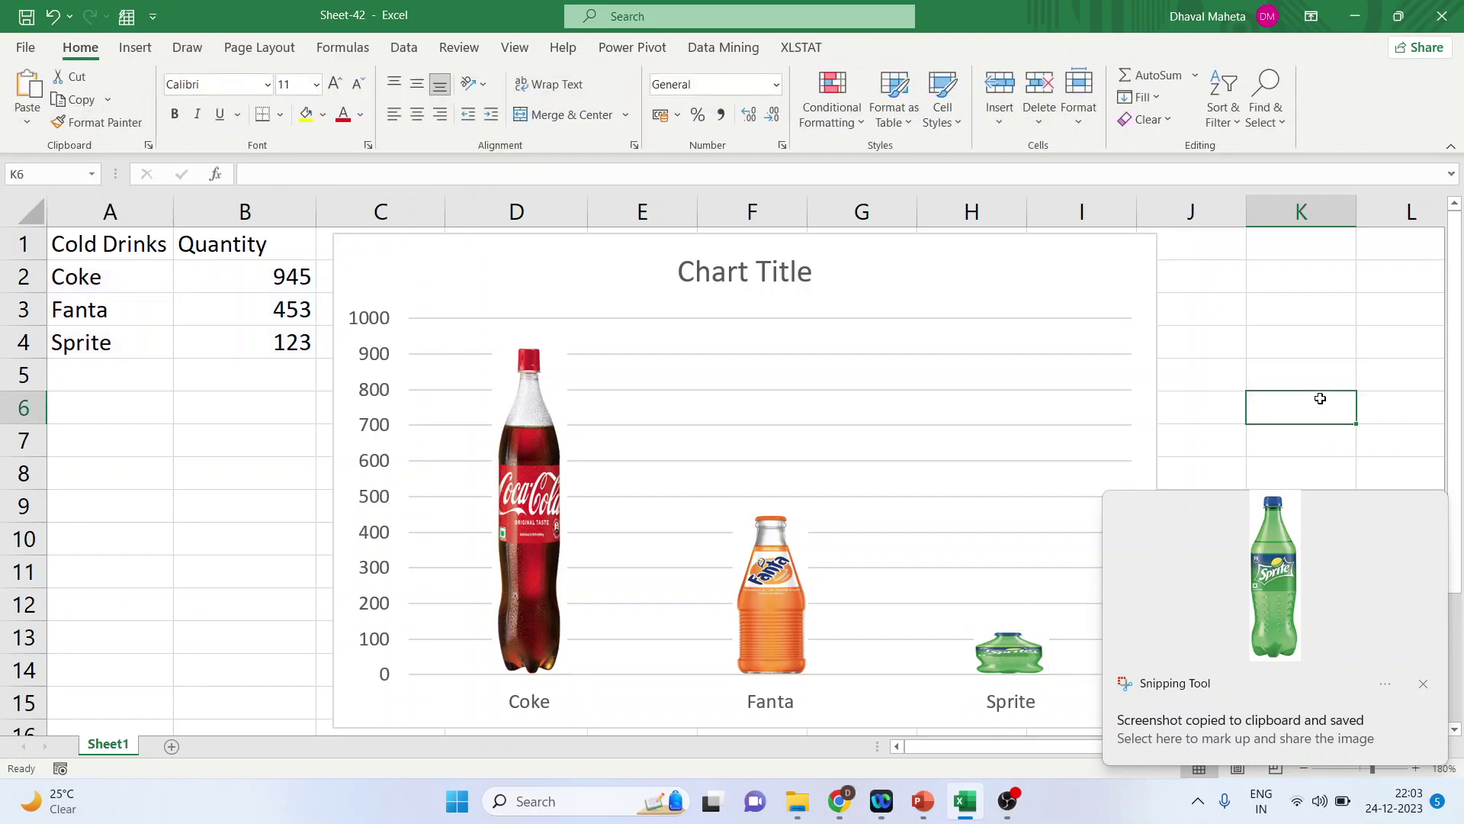
key("ctrl+z")
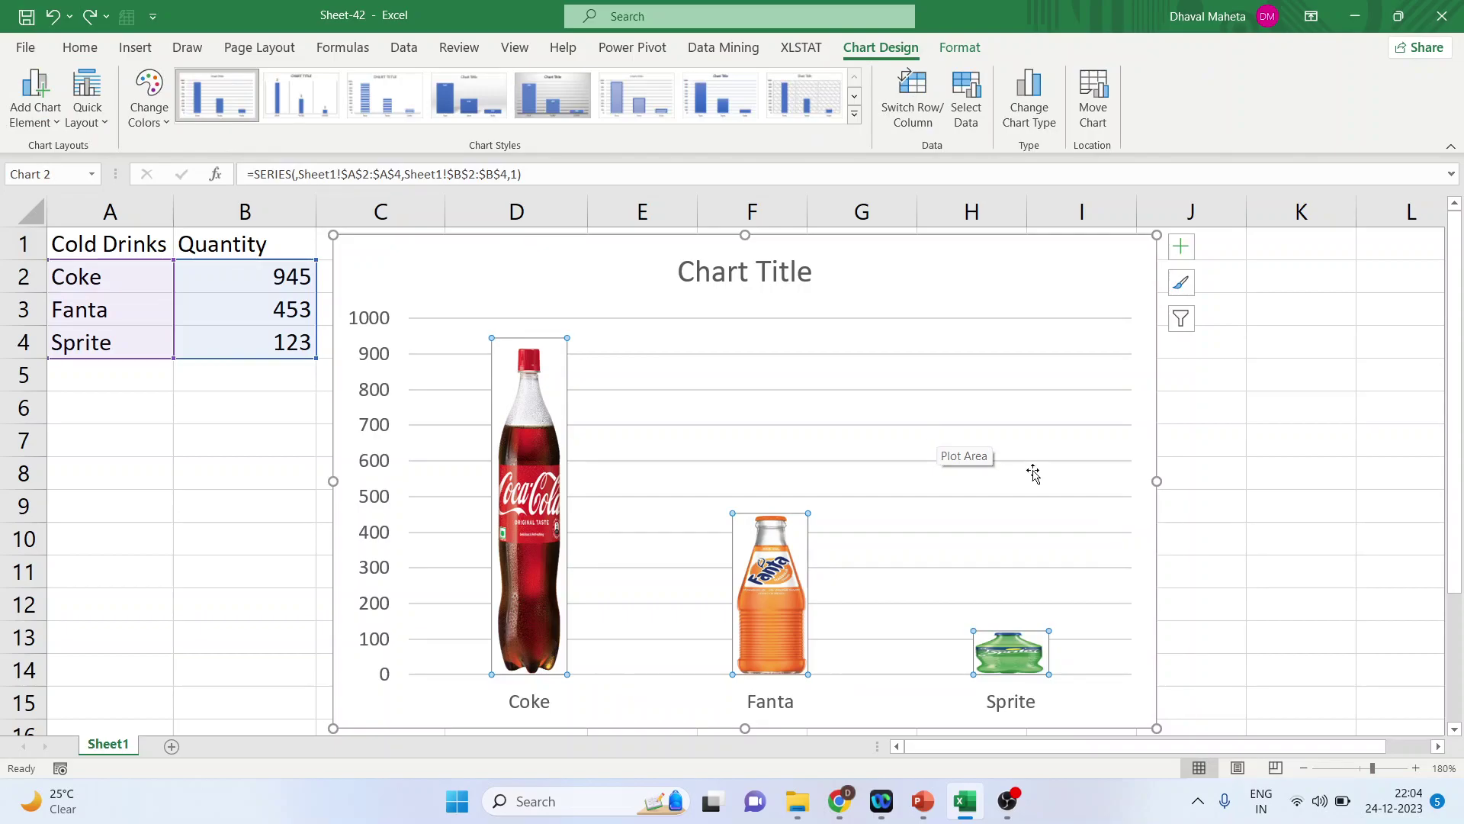
left_click(1233, 455)
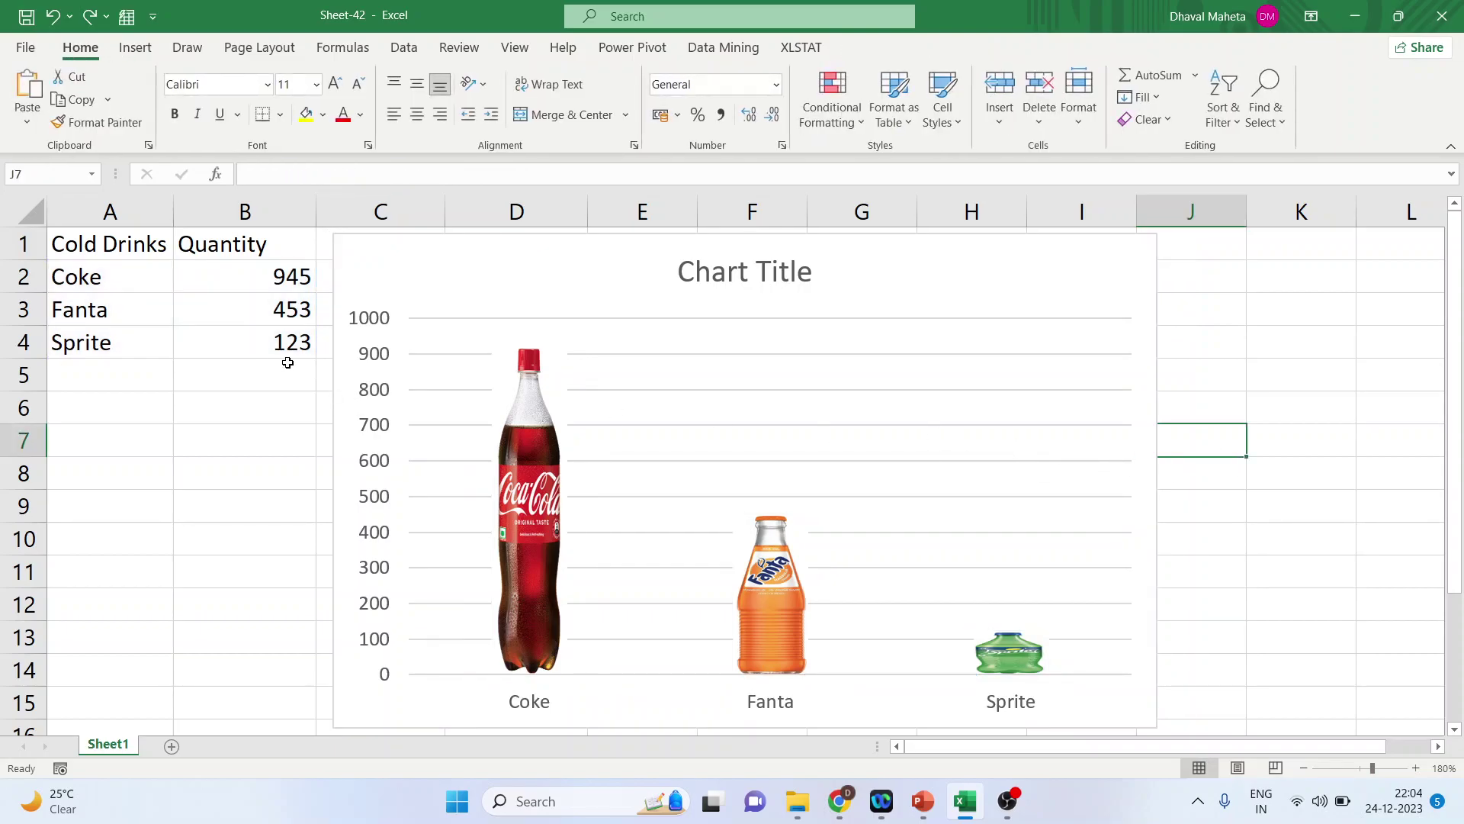
- Change Sprite's quantity in B4 to 200
left_click(267, 345)
type("20")
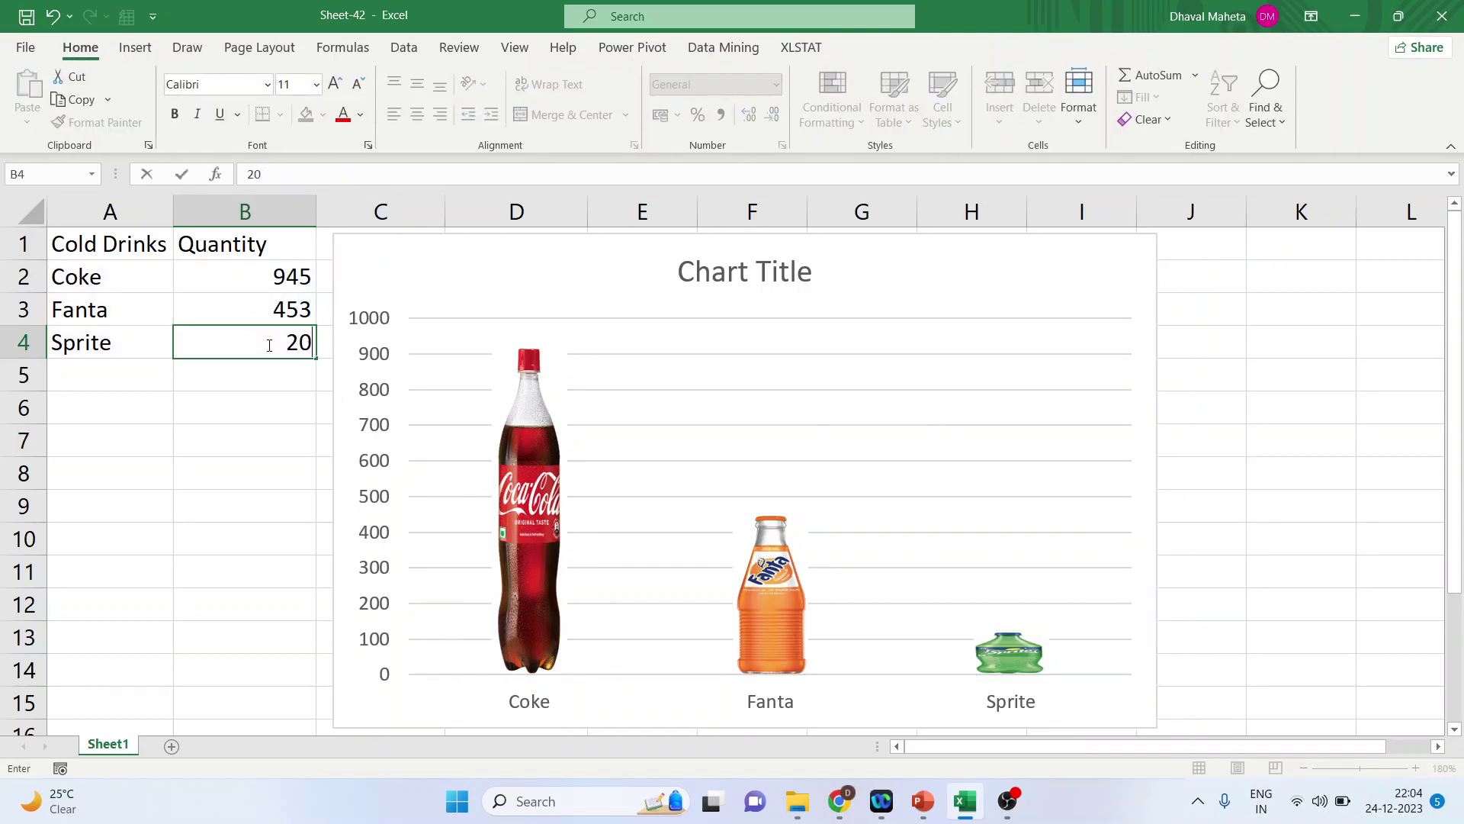
type("0")
key("Return")
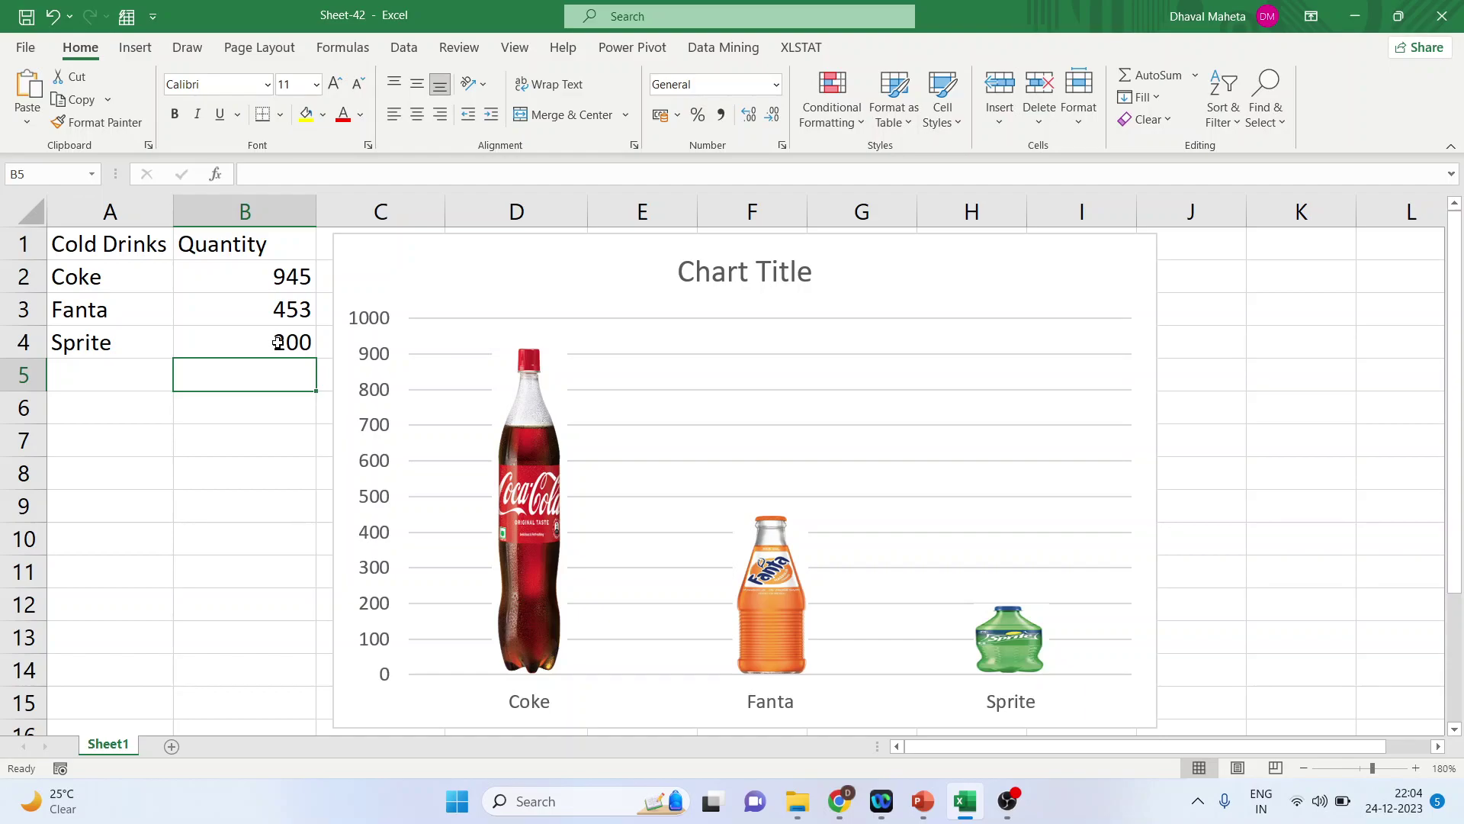
- Bring up the Youtube templates presentation and scroll to its Thank you slide
left_click(922, 805)
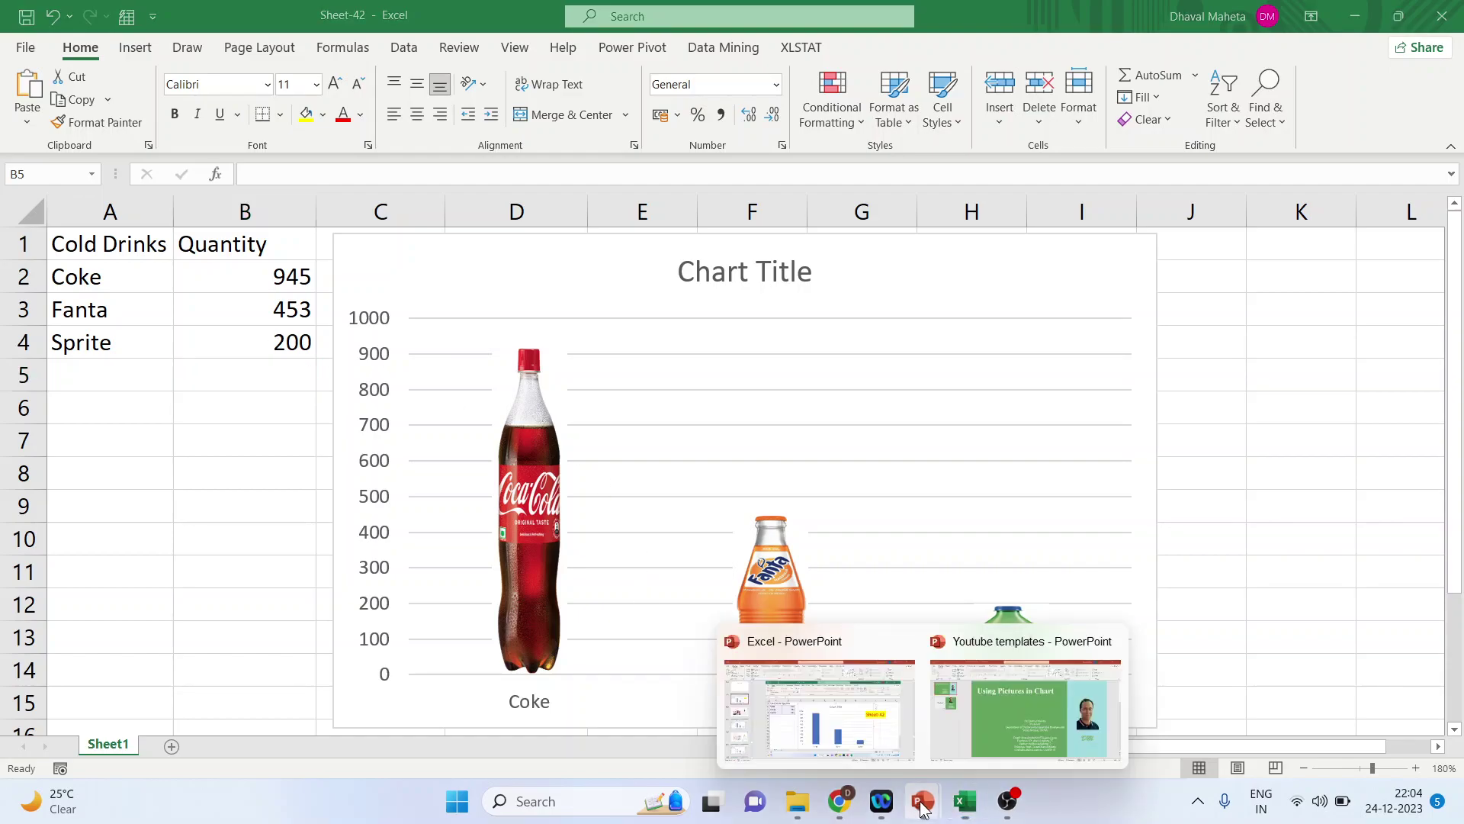
left_click(1001, 733)
scroll(310, 431, "down", 1)
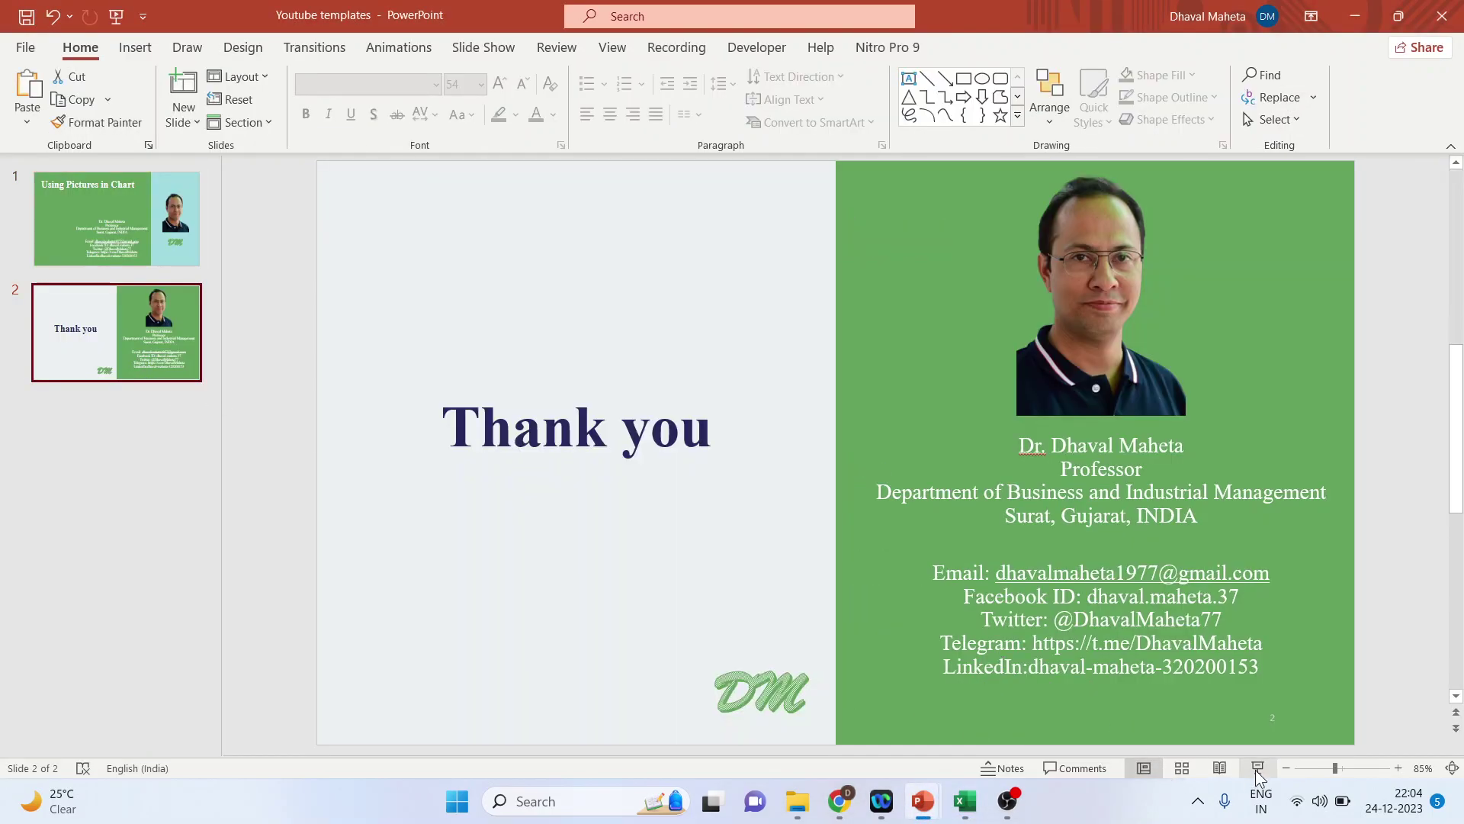